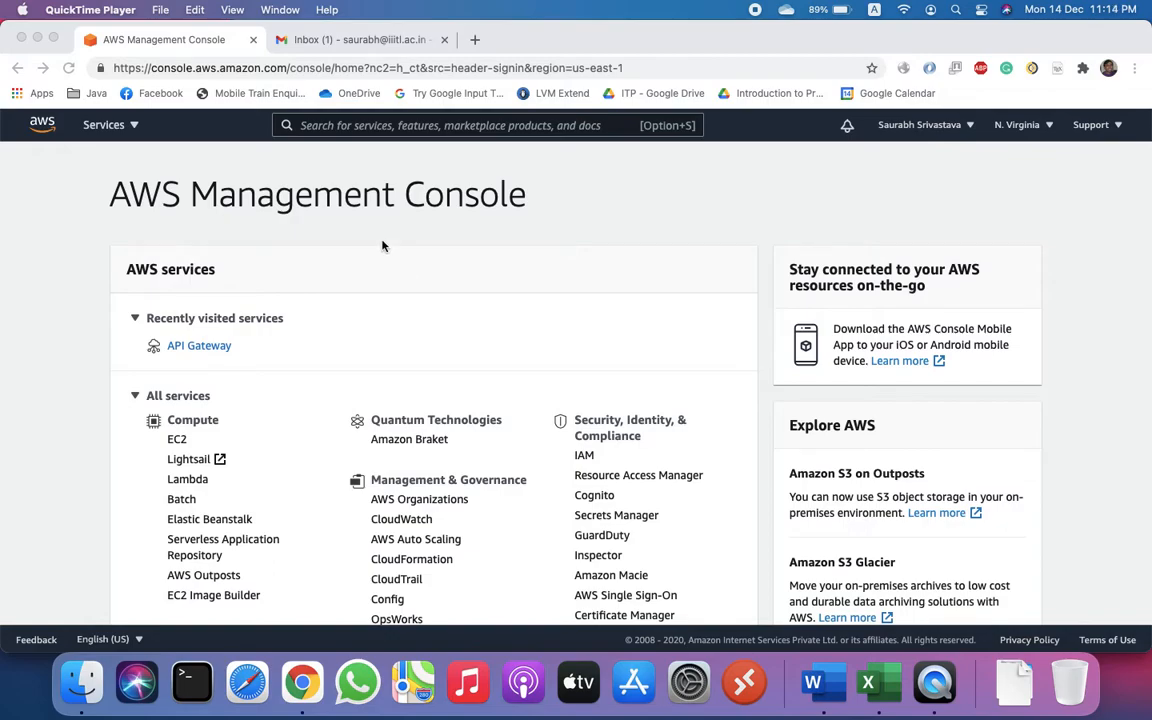
pyautogui.click(285, 70)
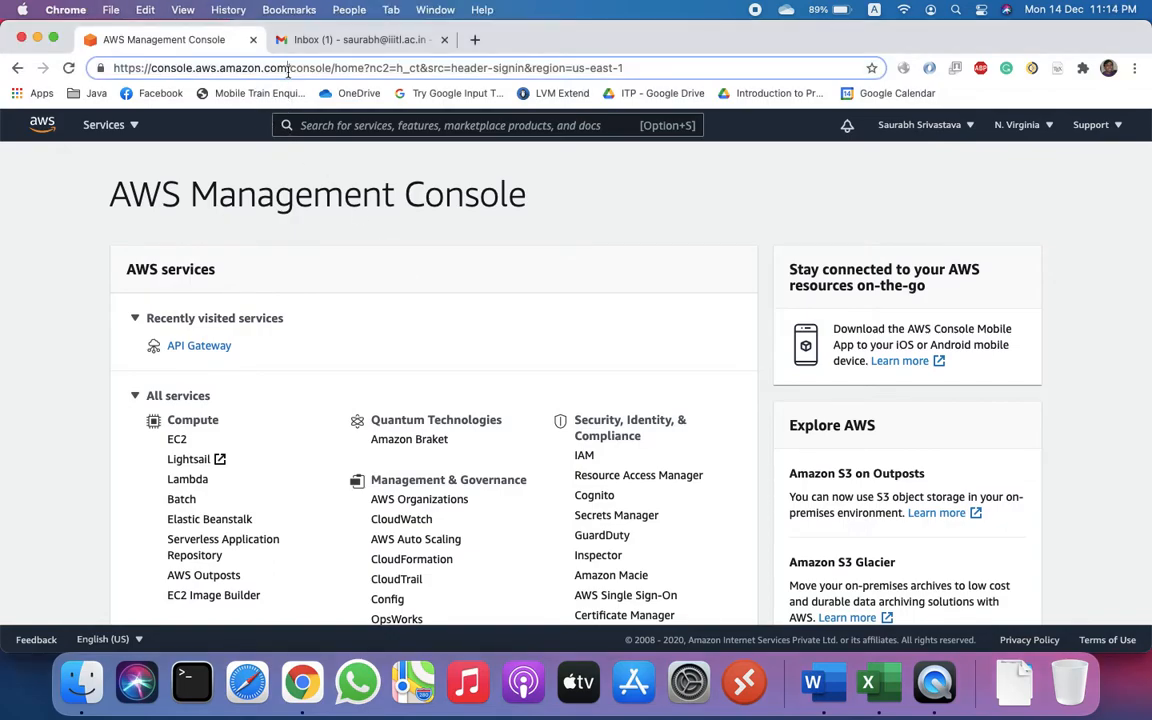
pyautogui.moveTo(288, 68); pyautogui.dragTo(100, 68)
pyautogui.press('super+c')
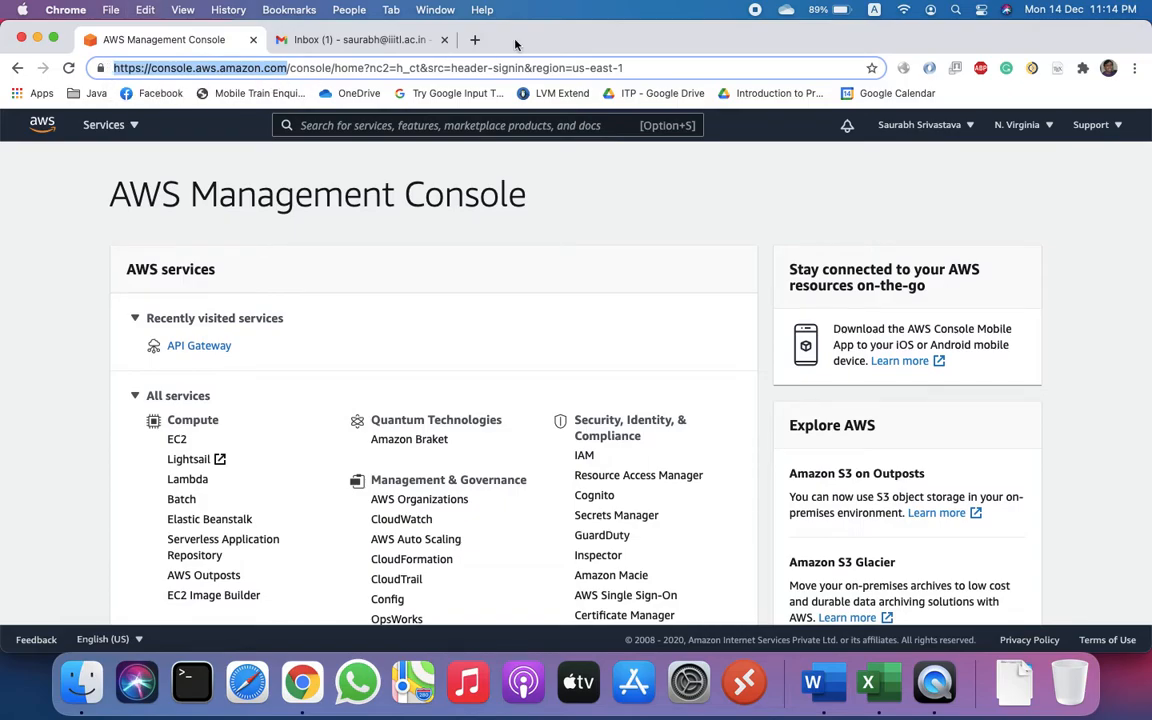
pyautogui.click(475, 39)
pyautogui.press('super+v')
pyautogui.press('Return')
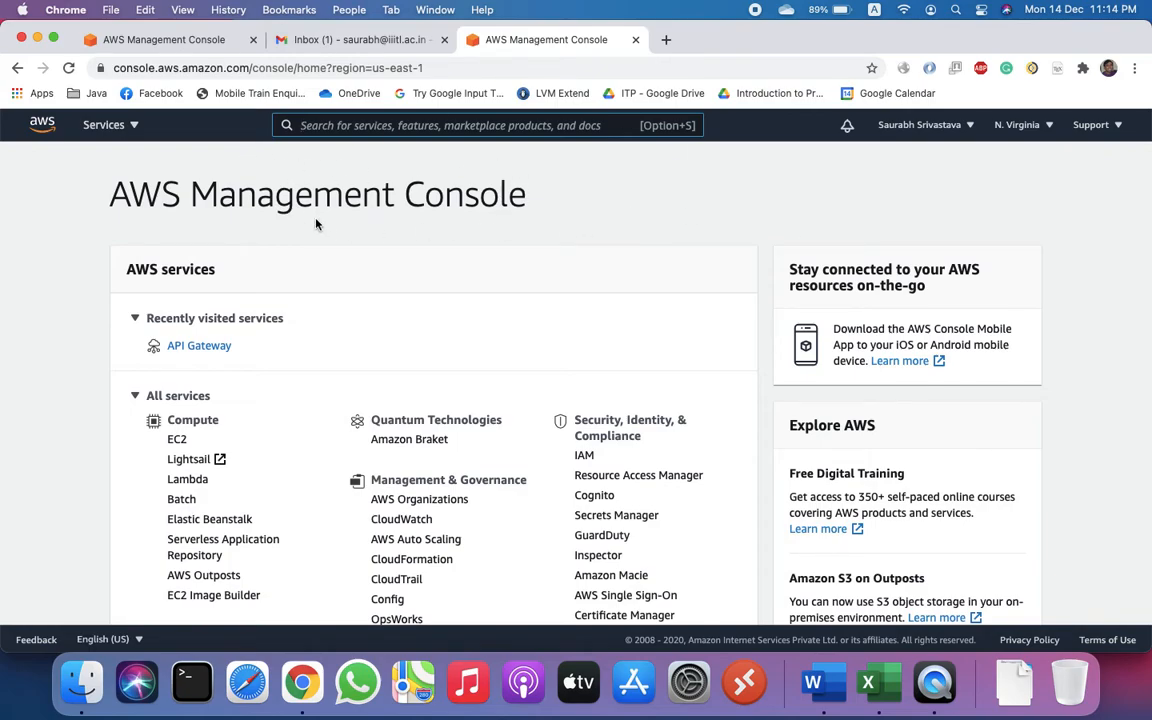
# Switch the console region to Asia Pacific (Mumbai) ap-south-1.
pyautogui.click(1047, 125)
pyautogui.scroll(-3, 960, 265)
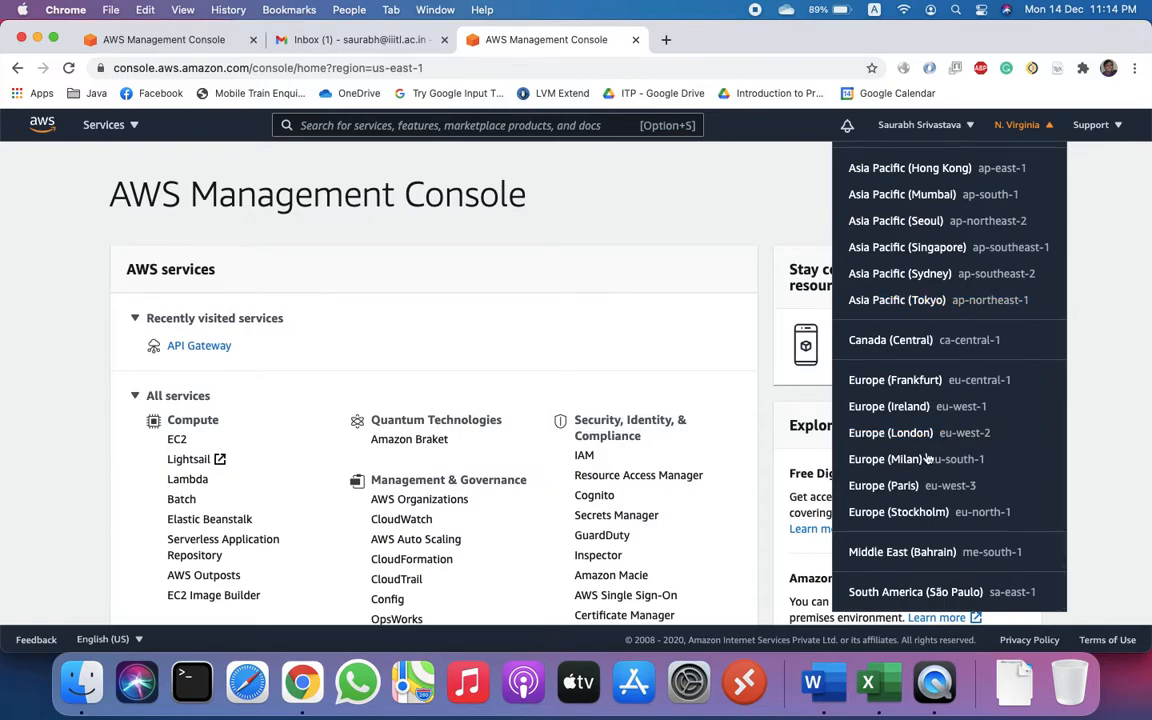
pyautogui.scroll(2, 928, 458)
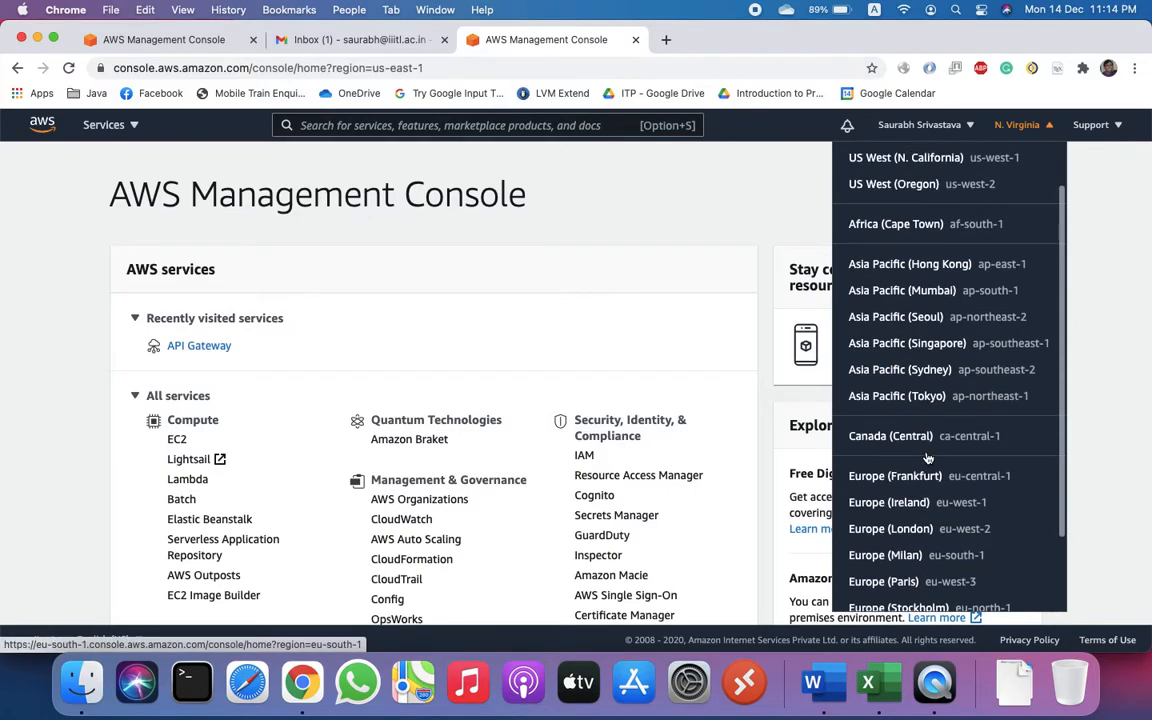
pyautogui.click(922, 293)
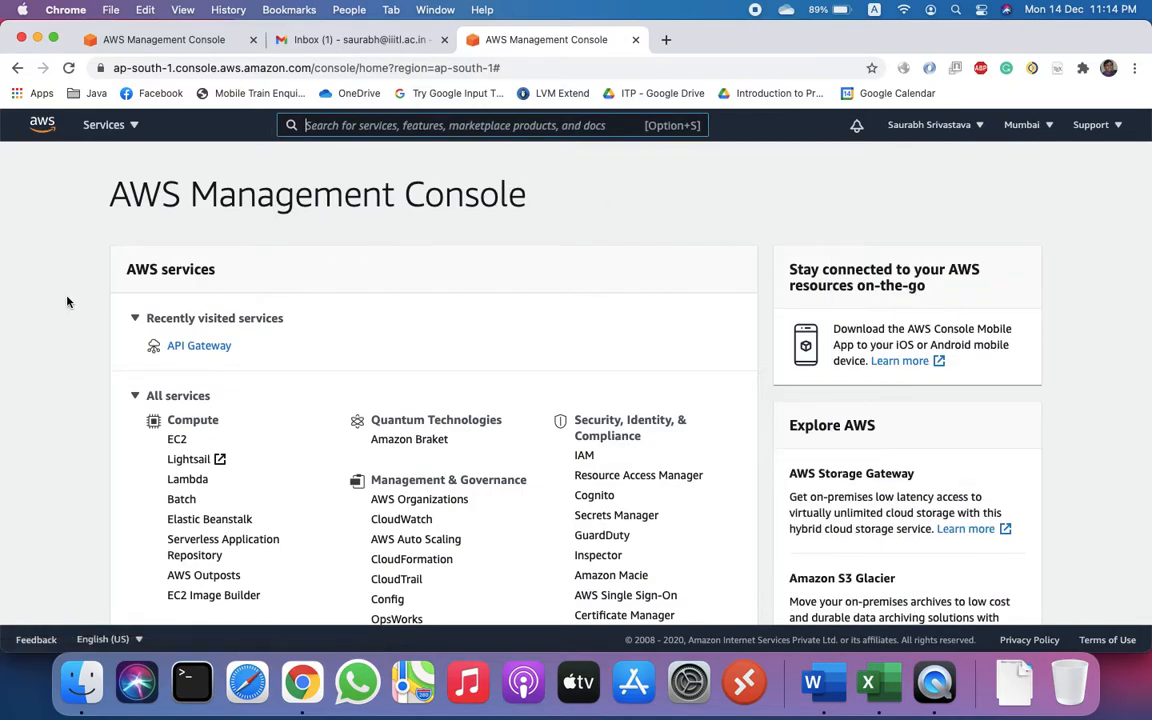
# Open the running instances list of the EC2 service and start launching a new instance.
pyautogui.scroll(-1, 98, 368)
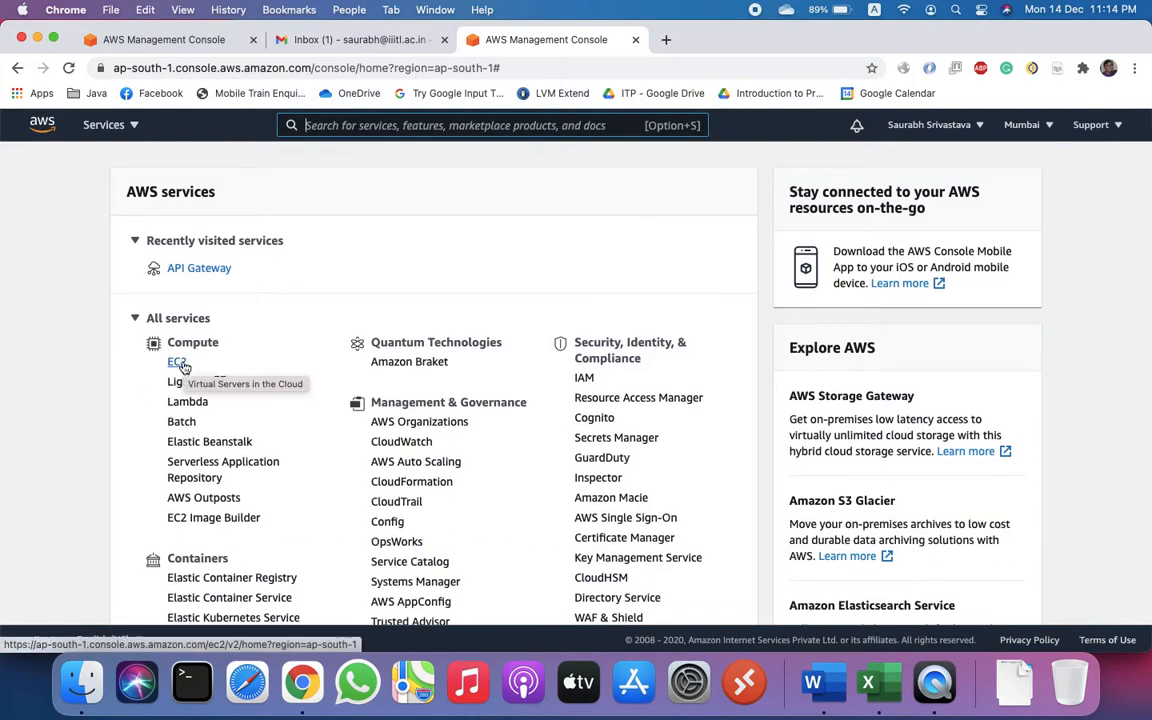
pyautogui.click(178, 363)
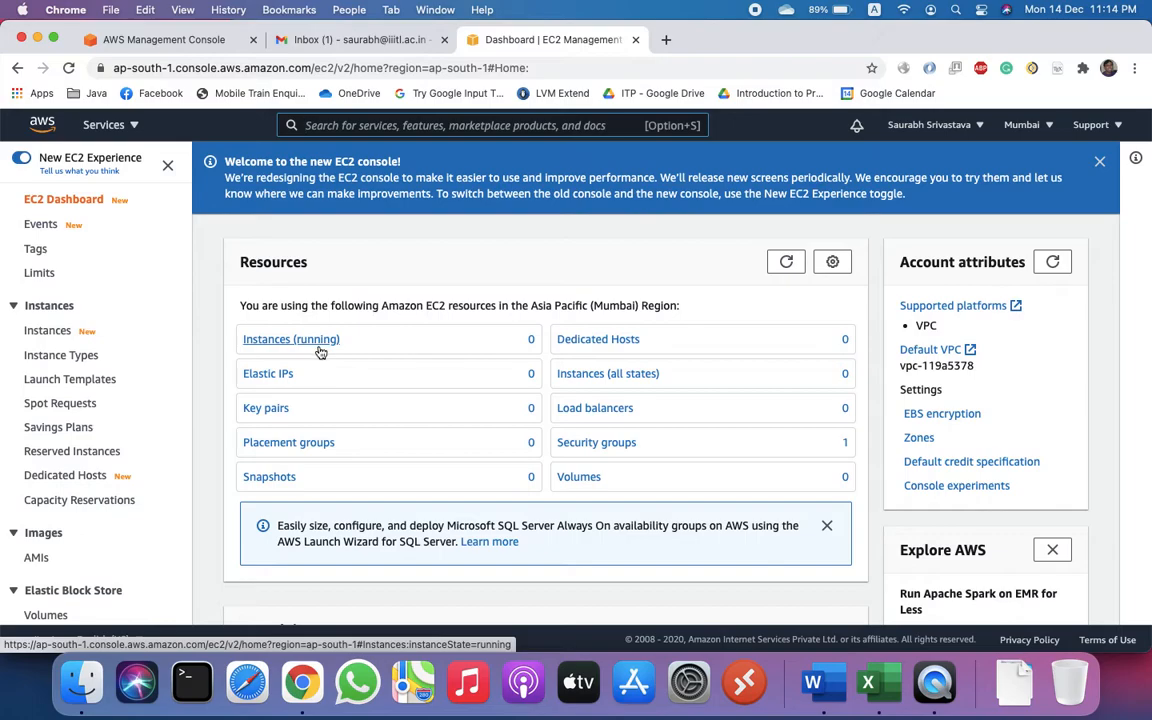
pyautogui.click(320, 350)
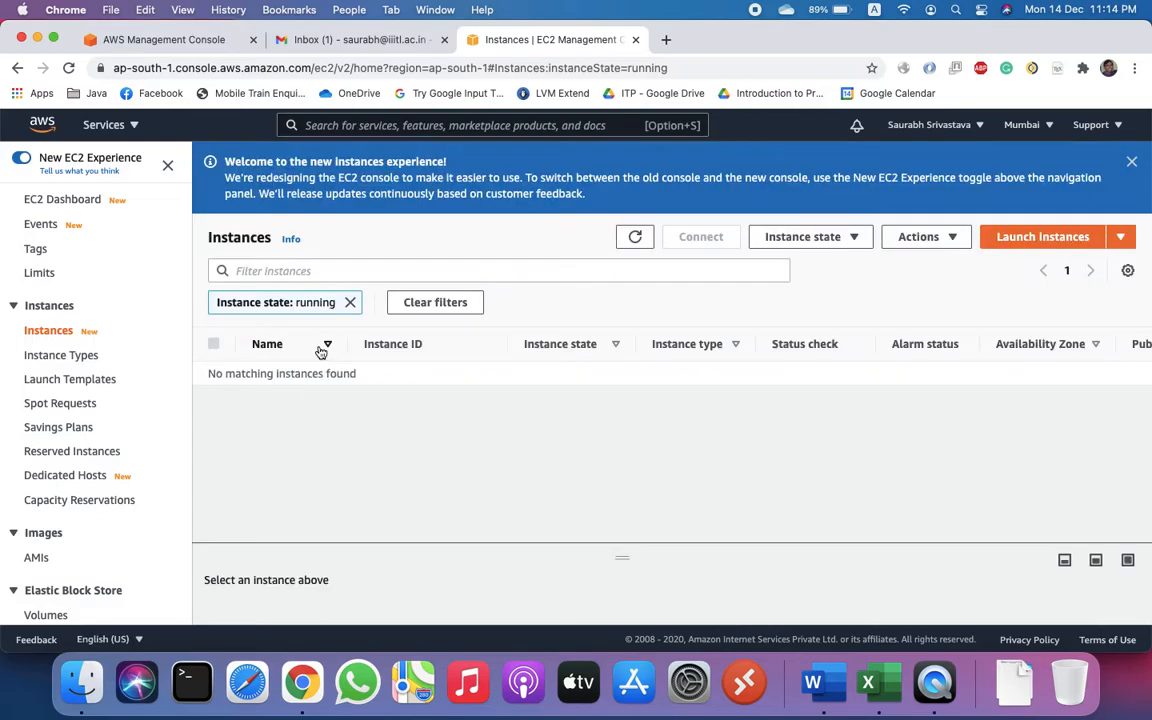
pyautogui.click(1066, 244)
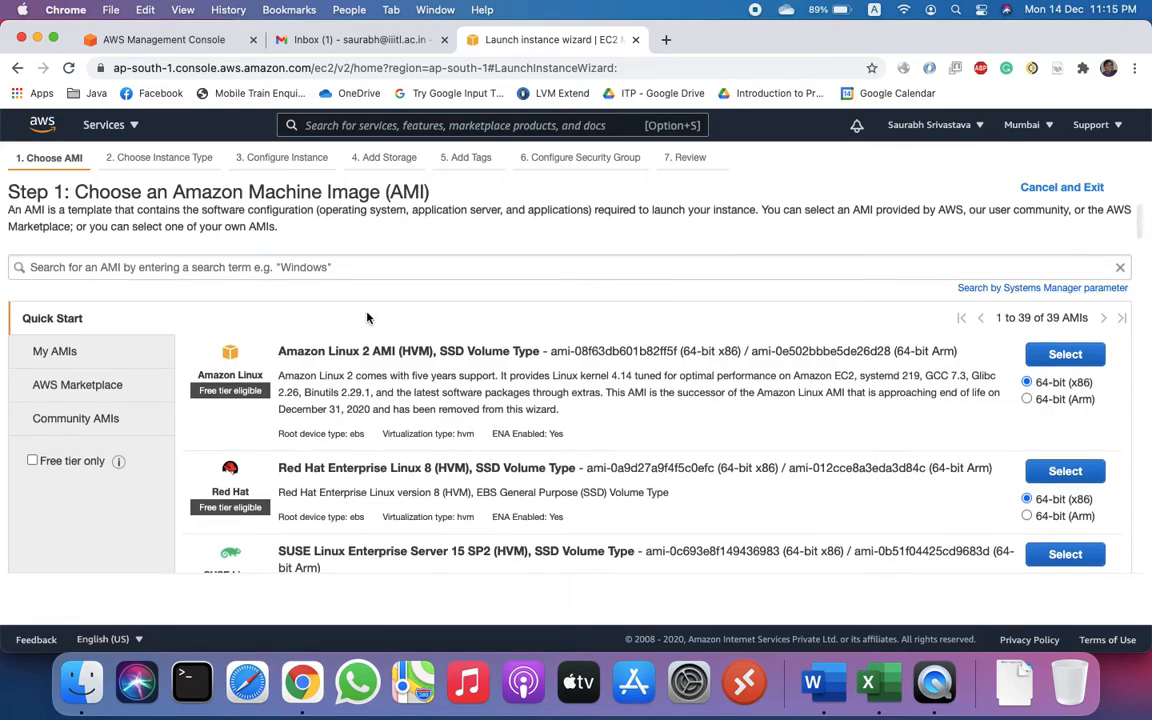
# Look through the available machine images and select Ubuntu Server 20.04 LTS (HVM), SSD Volume Type, 64-bit (x86).
pyautogui.scroll(-3, 316, 351)
pyautogui.scroll(-8, 316, 351)
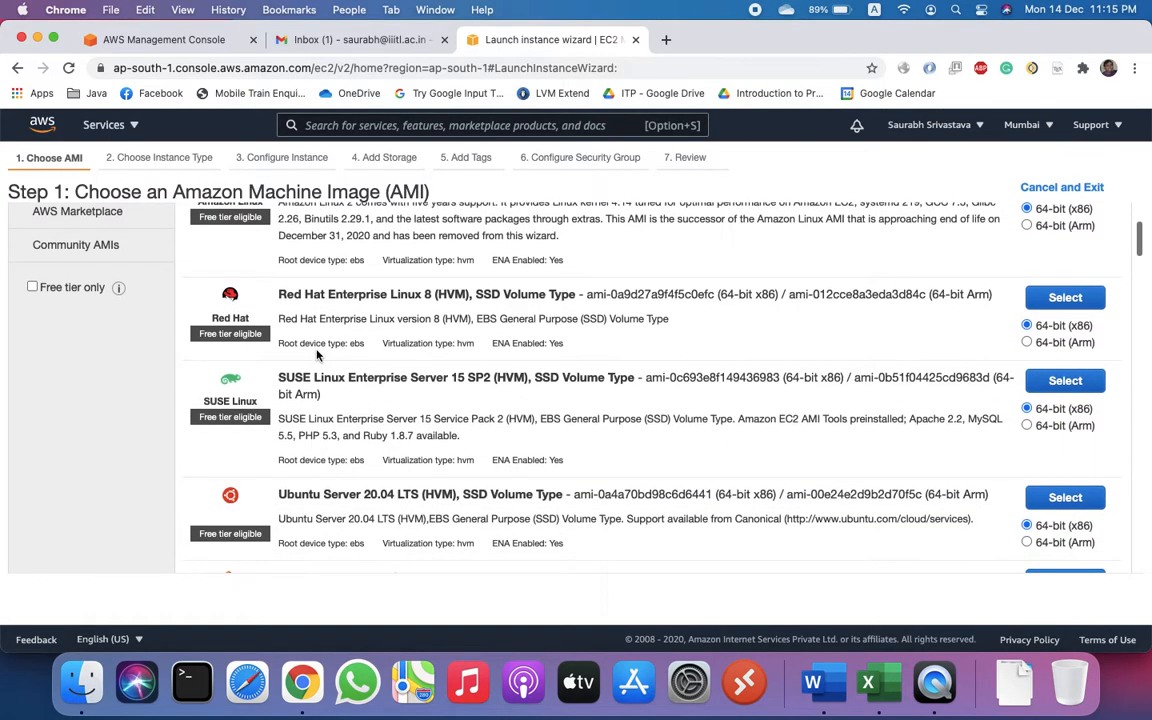
pyautogui.scroll(5, 316, 351)
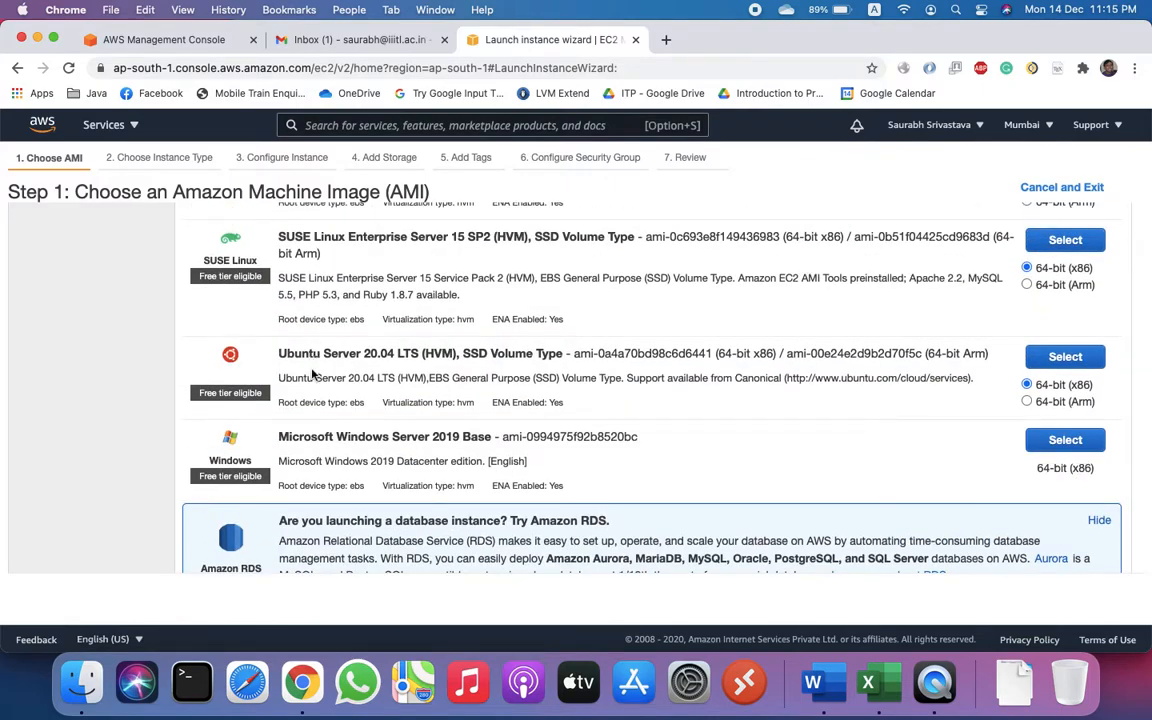
pyautogui.scroll(3, 352, 315)
pyautogui.scroll(-2, 391, 349)
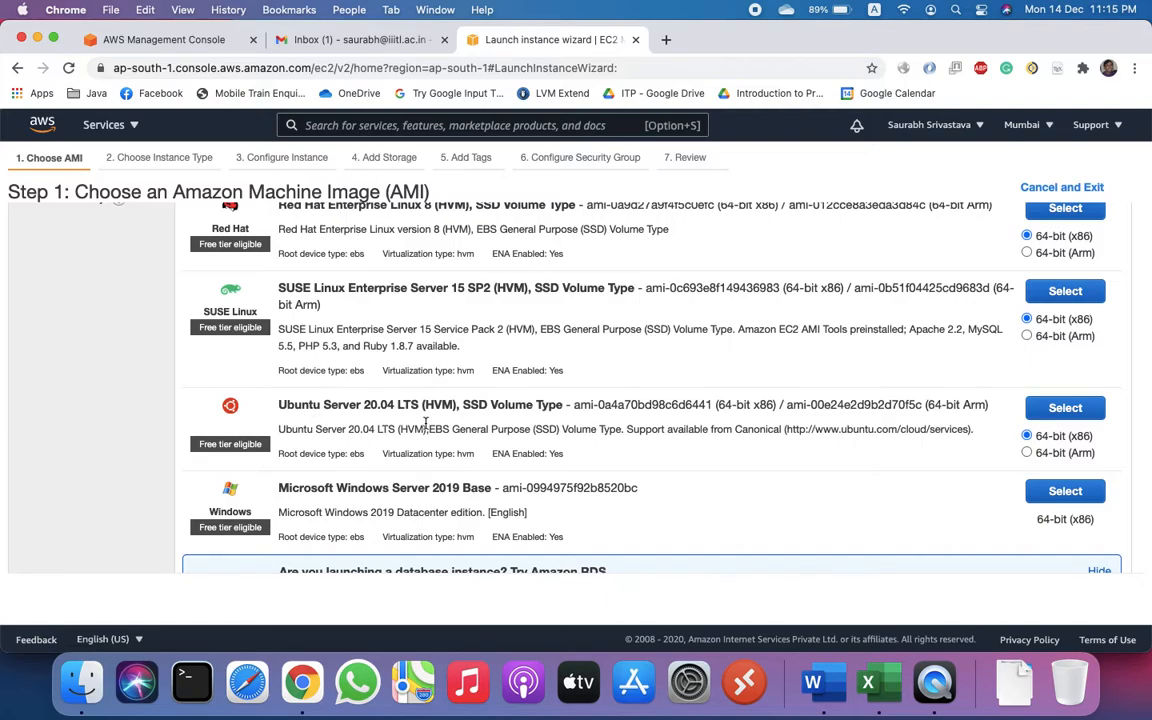
pyautogui.scroll(1, 425, 422)
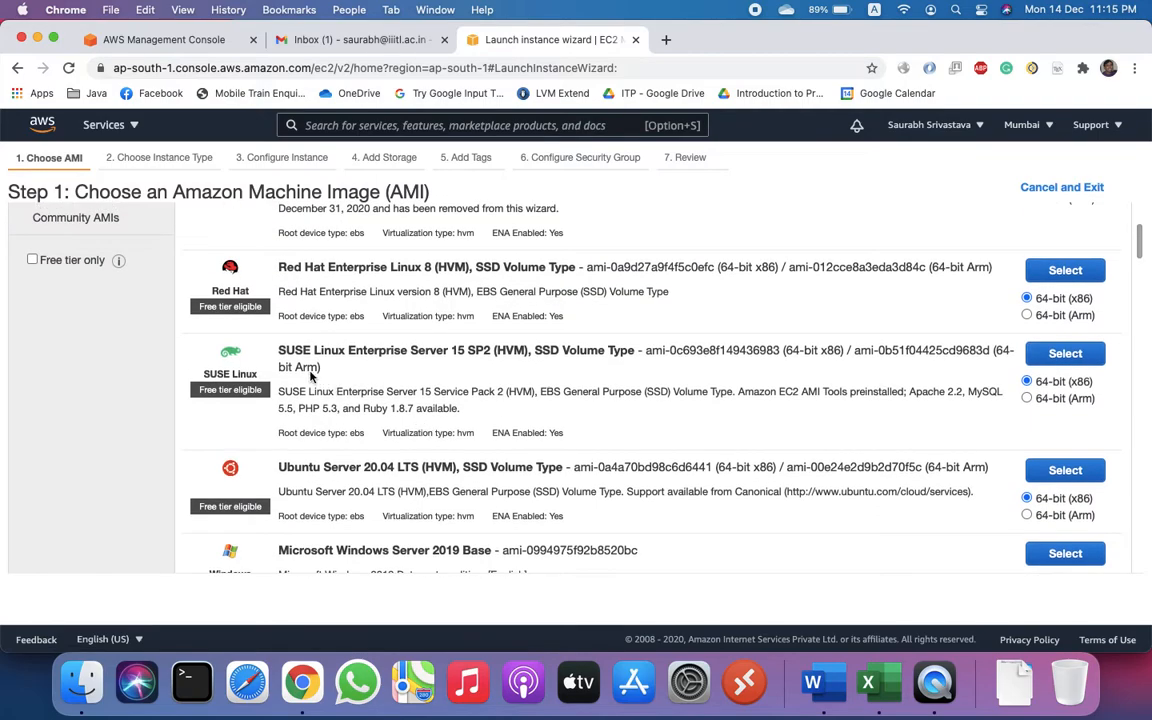
pyautogui.scroll(2, 380, 375)
pyautogui.scroll(-3, 365, 400)
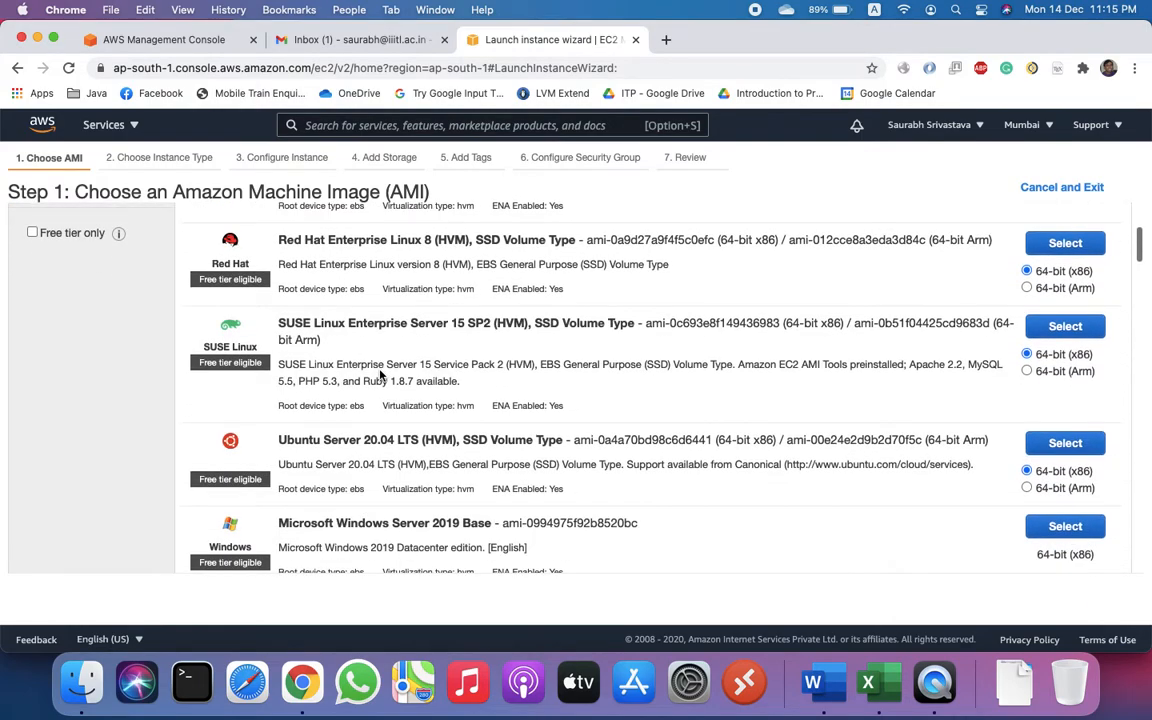
pyautogui.click(1087, 446)
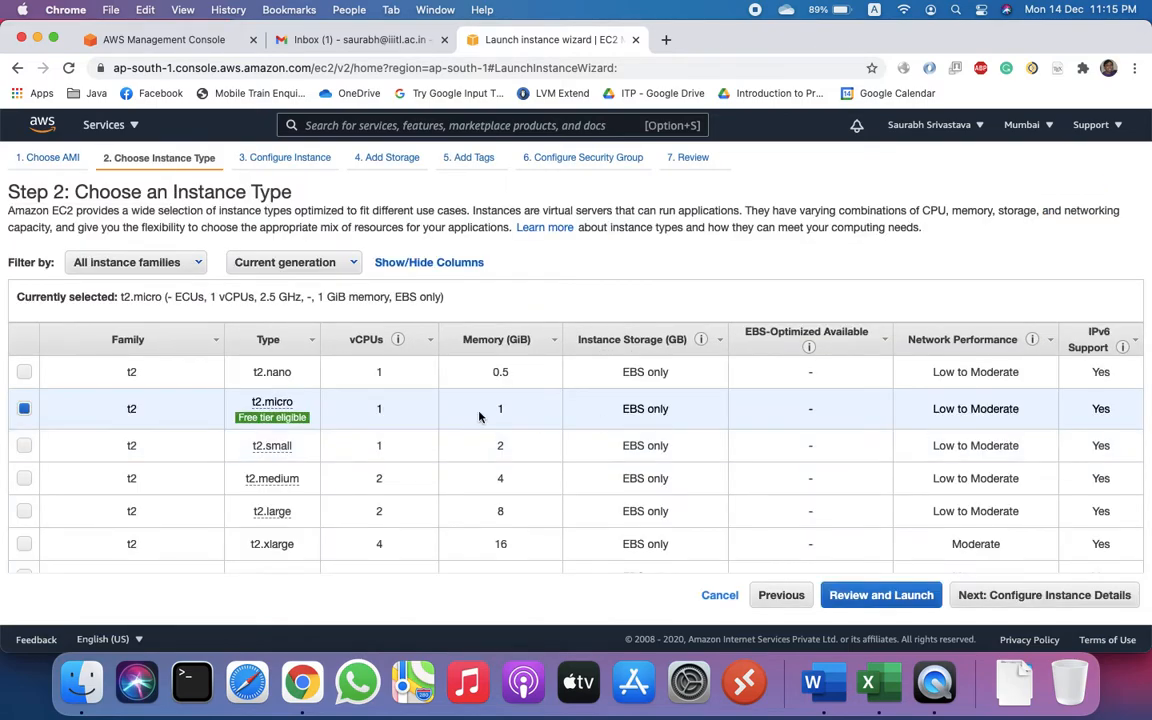
# Check the free tier details of the t2.micro instance type and proceed with it to the launch review.
pyautogui.moveTo(312, 419)
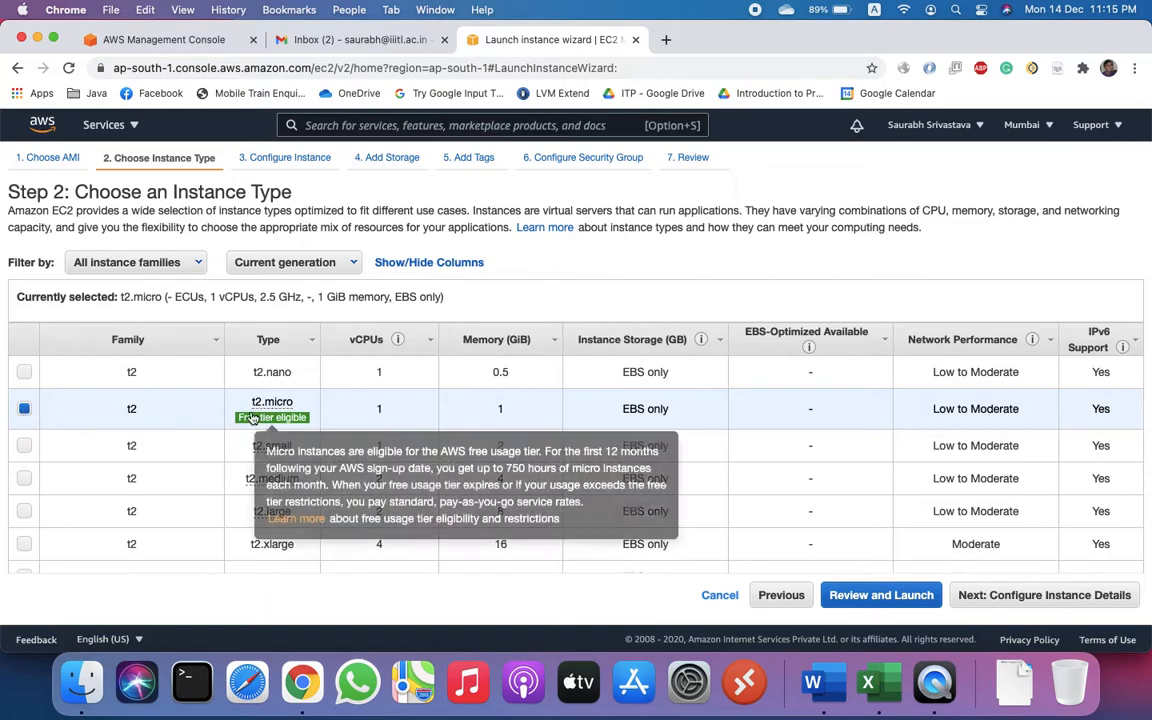
pyautogui.moveTo(276, 405)
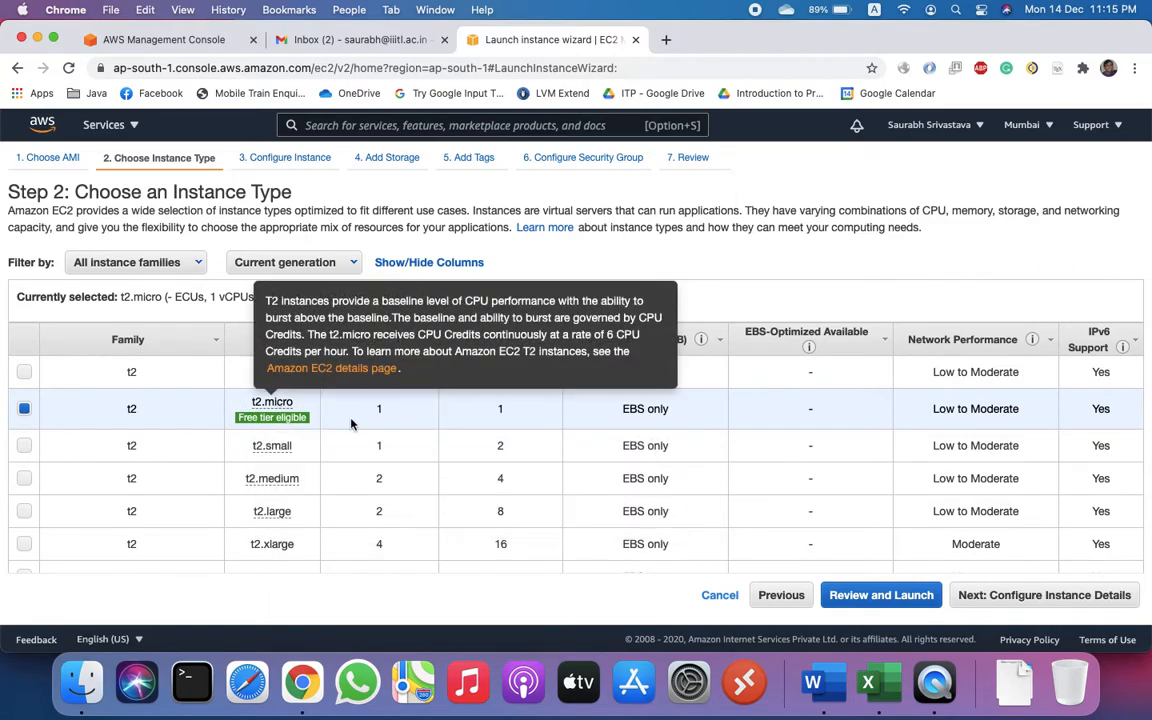
pyautogui.click(889, 600)
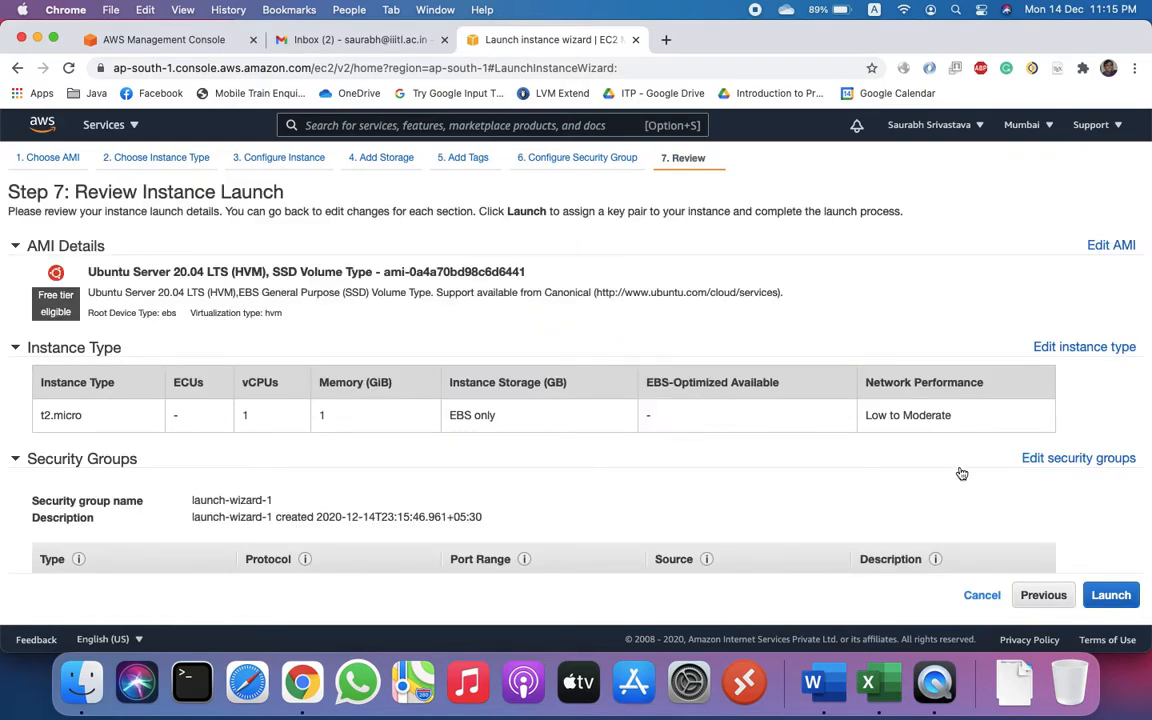
# Edit the storage settings from the launch review, set the root volume's size to 16 GiB, and return to the review.
pyautogui.scroll(-3, 746, 452)
pyautogui.scroll(2, 743, 452)
pyautogui.scroll(-2, 740, 452)
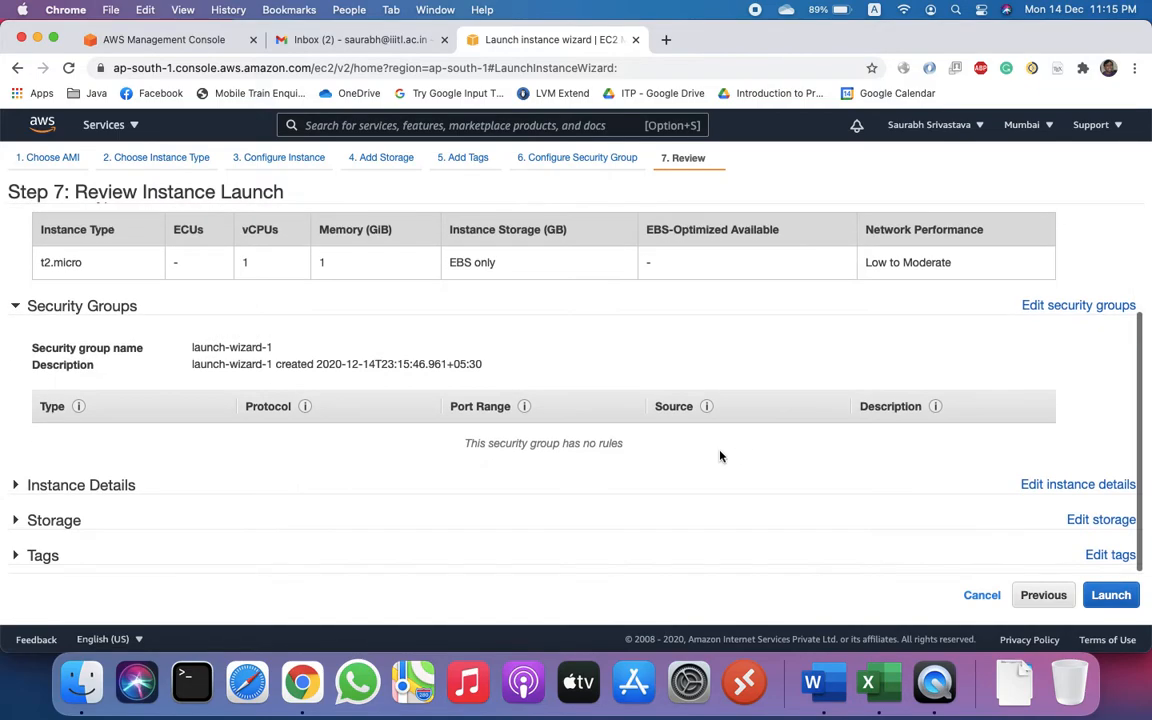
pyautogui.click(82, 514)
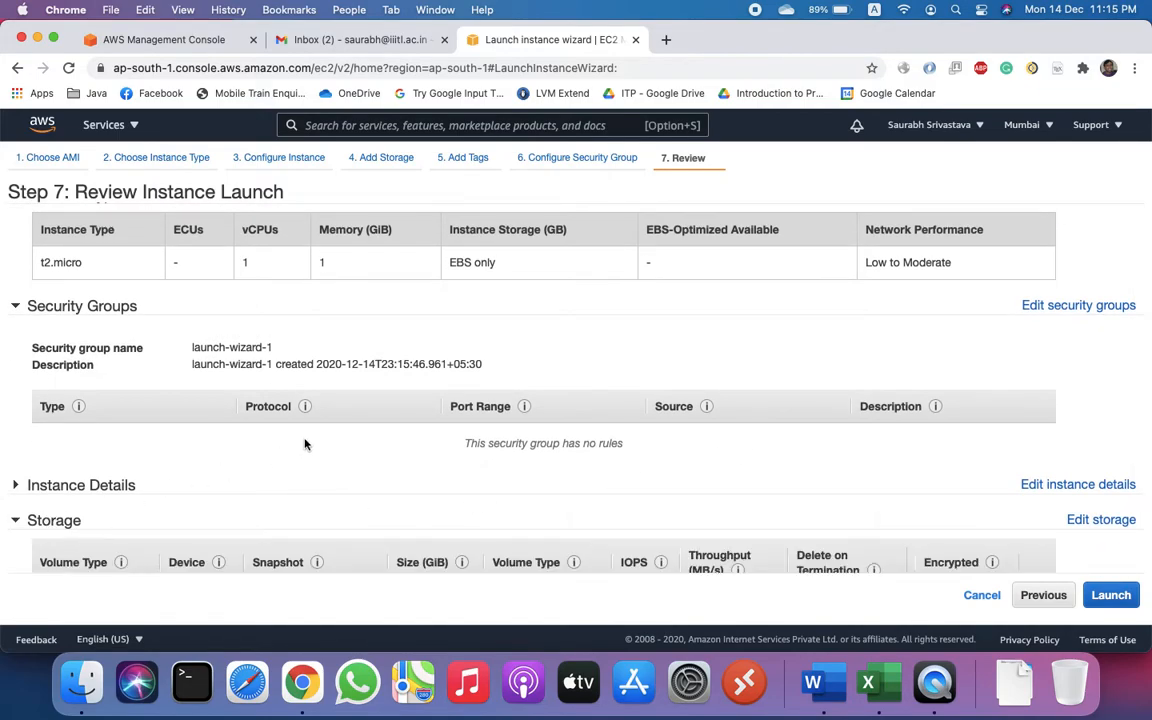
pyautogui.scroll(-2, 300, 440)
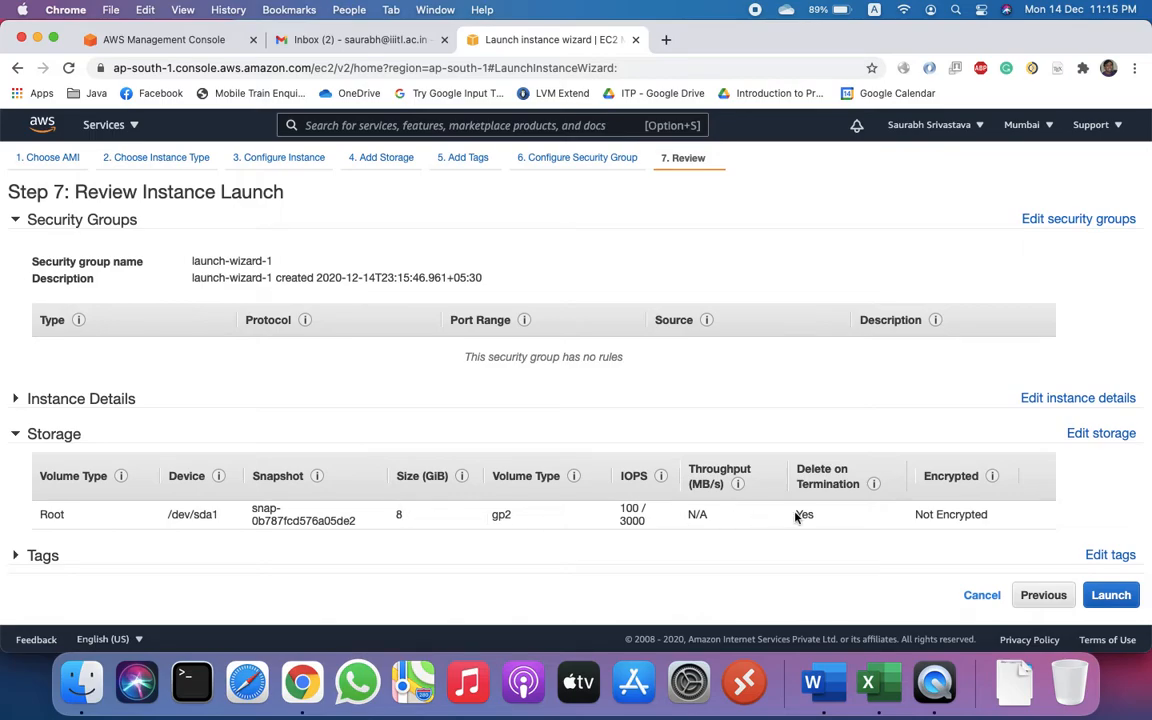
pyautogui.click(1101, 433)
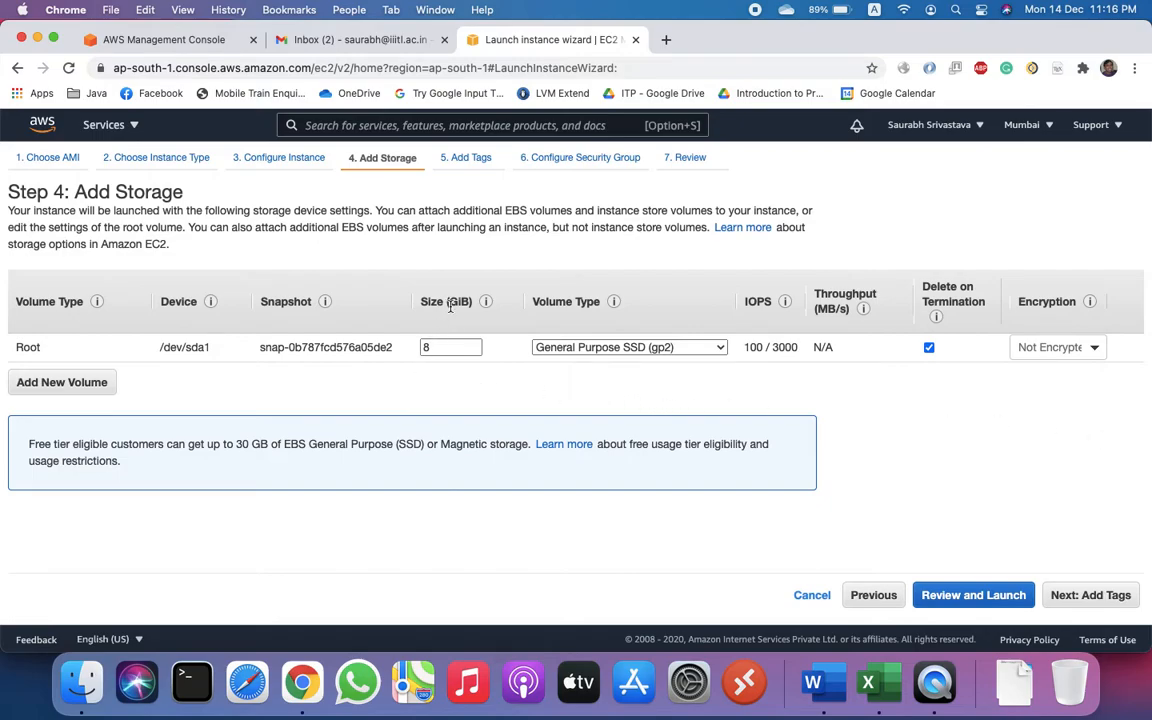
pyautogui.moveTo(487, 301)
pyautogui.doubleClick(428, 347)
pyautogui.write('16')
pyautogui.click(973, 594)
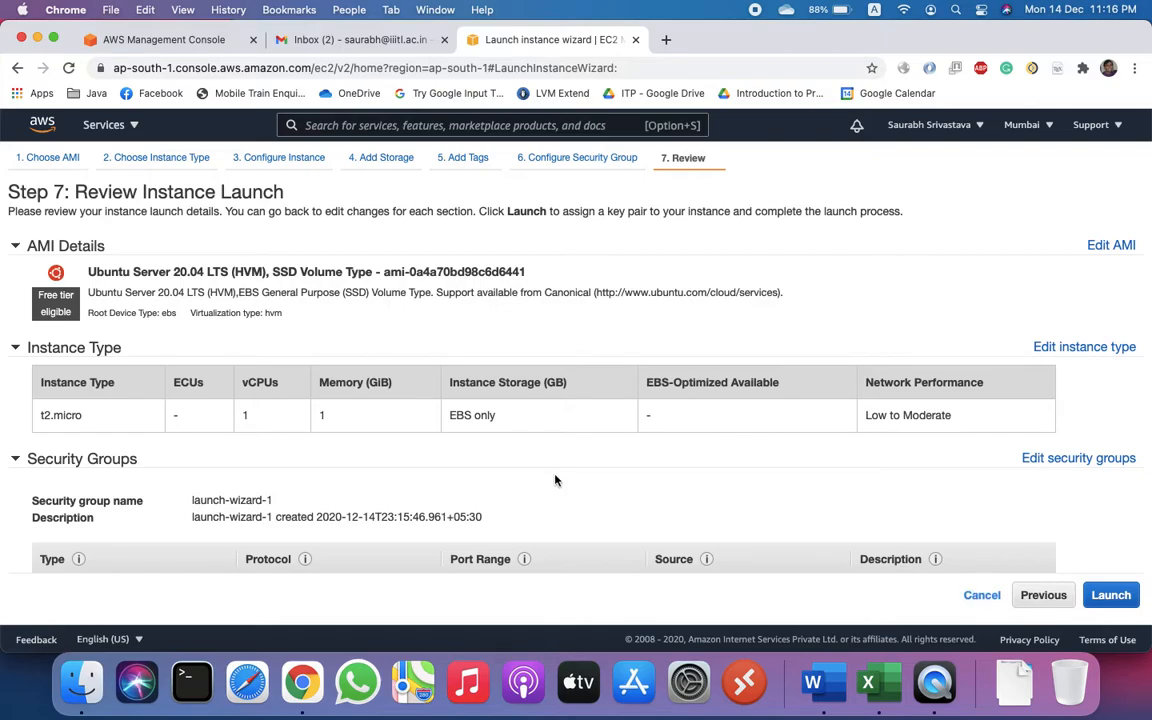
# Proceed to launch, create a new key pair named mumbai-aws-key-pair, and download its private key file to the tmp folder.
pyautogui.scroll(-3, 555, 480)
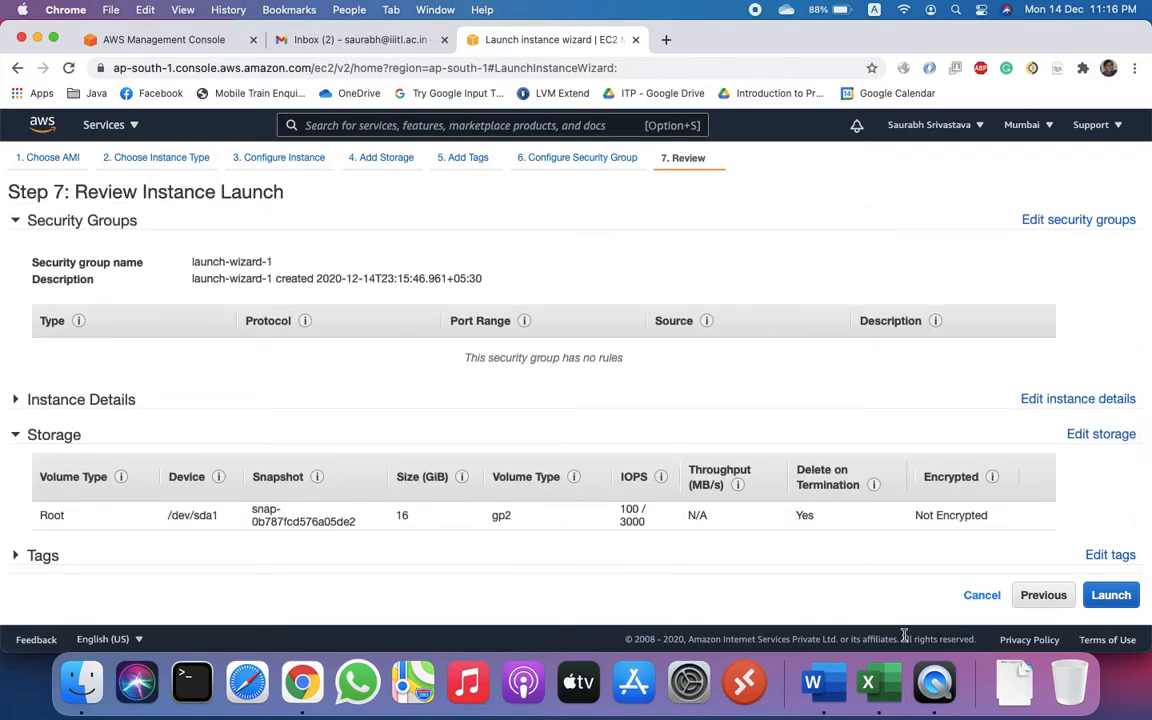
pyautogui.click(1111, 596)
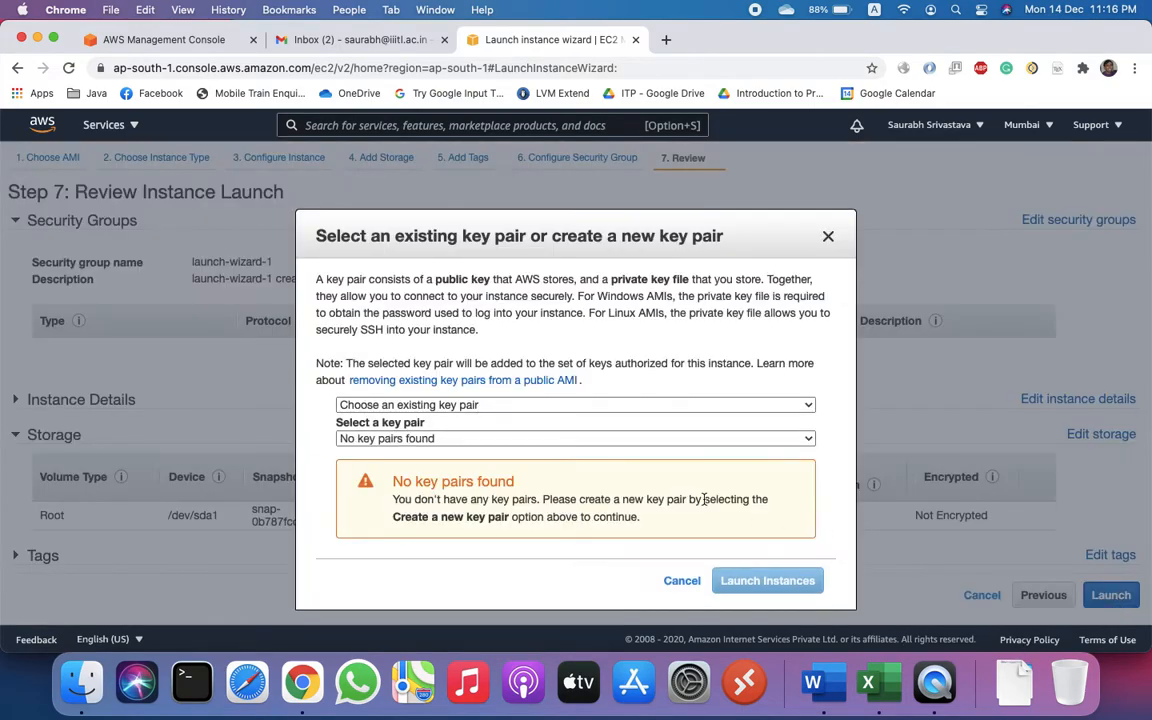
pyautogui.click(637, 409)
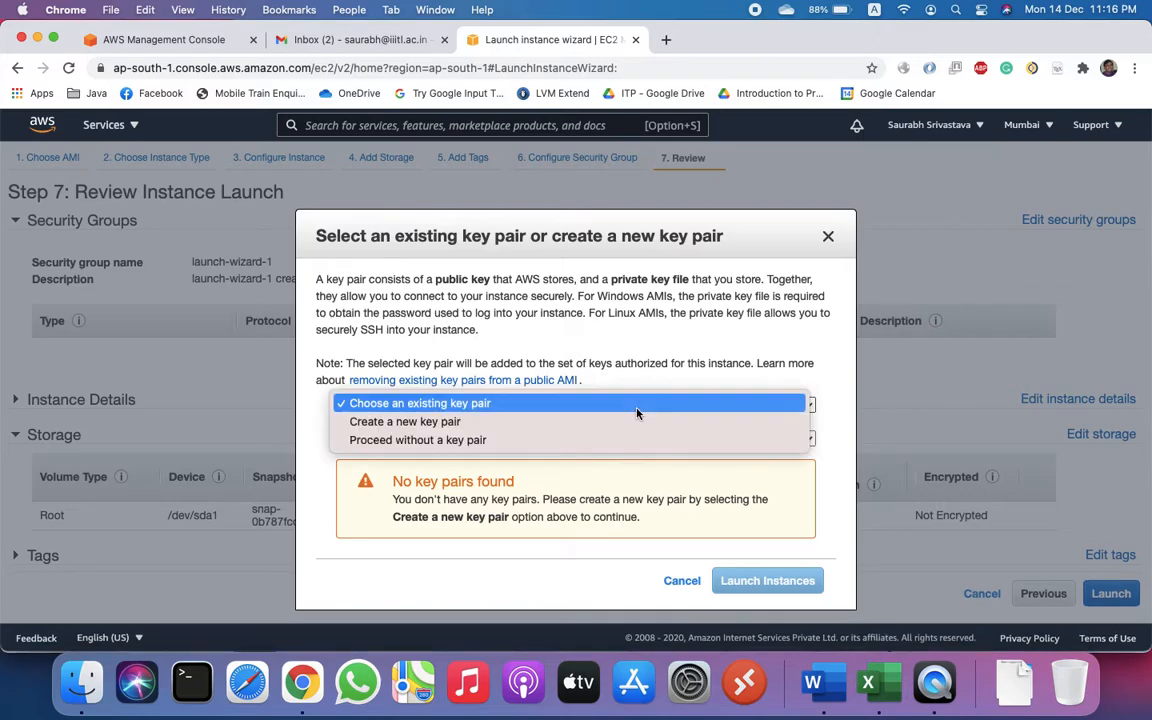
pyautogui.click(576, 426)
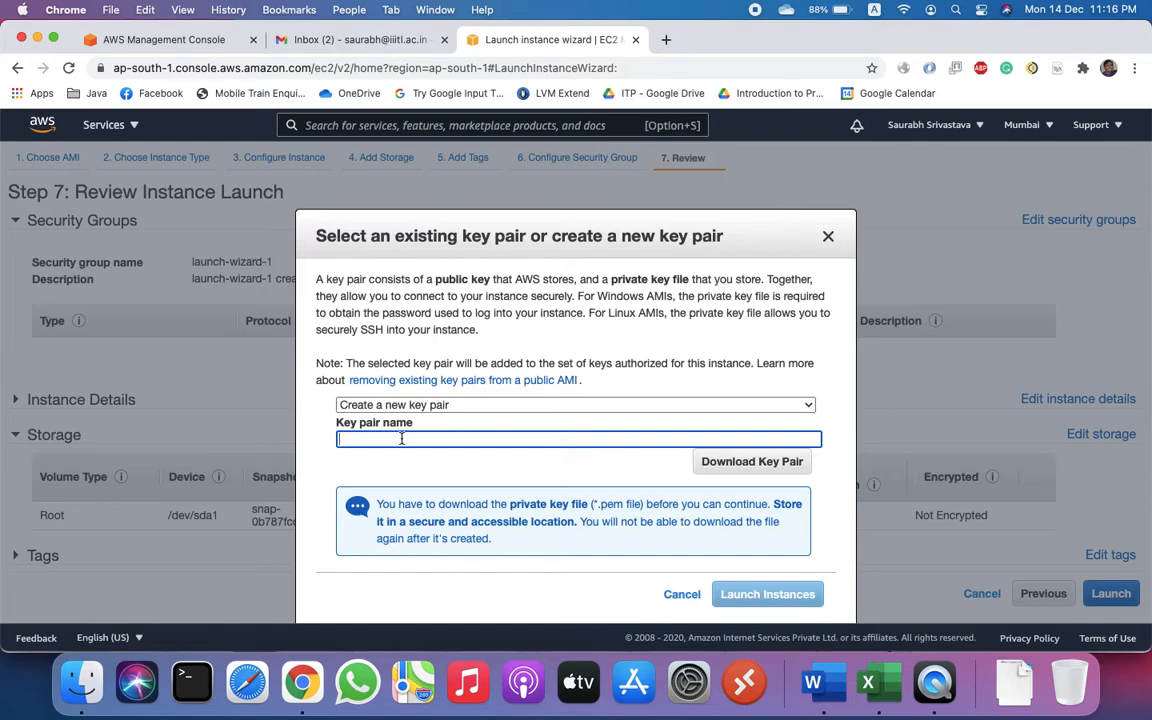
pyautogui.write('mumbai-aws-key-pair')
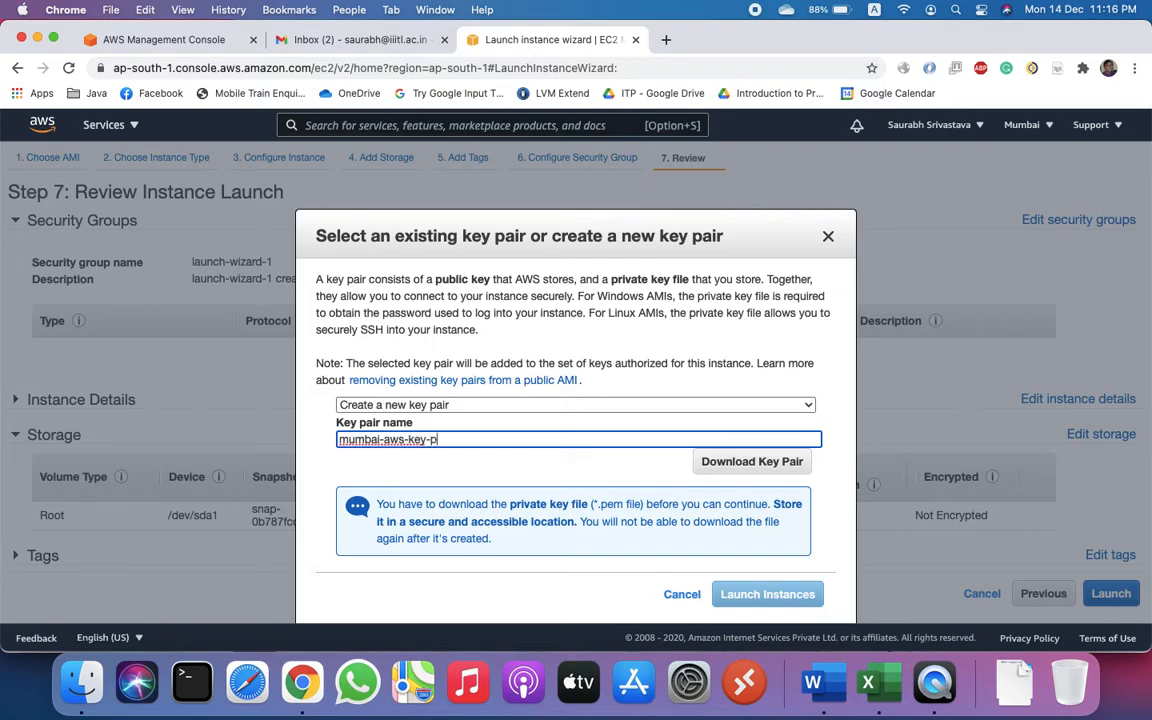
pyautogui.click(775, 468)
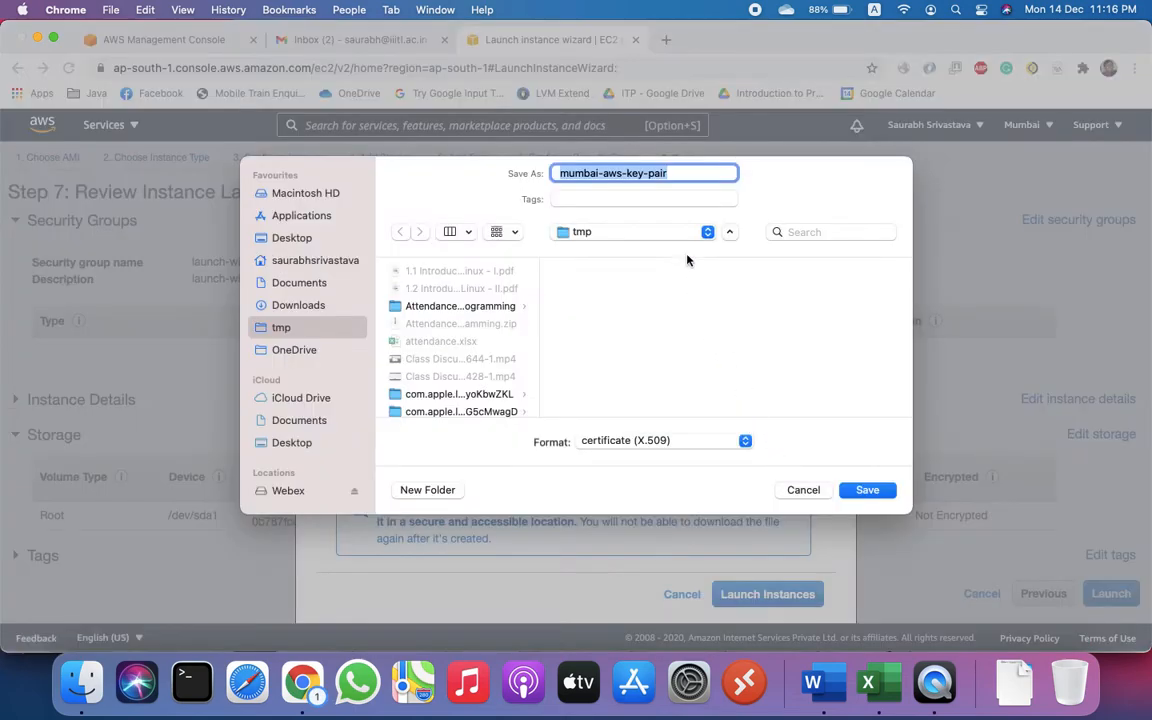
pyautogui.click(873, 495)
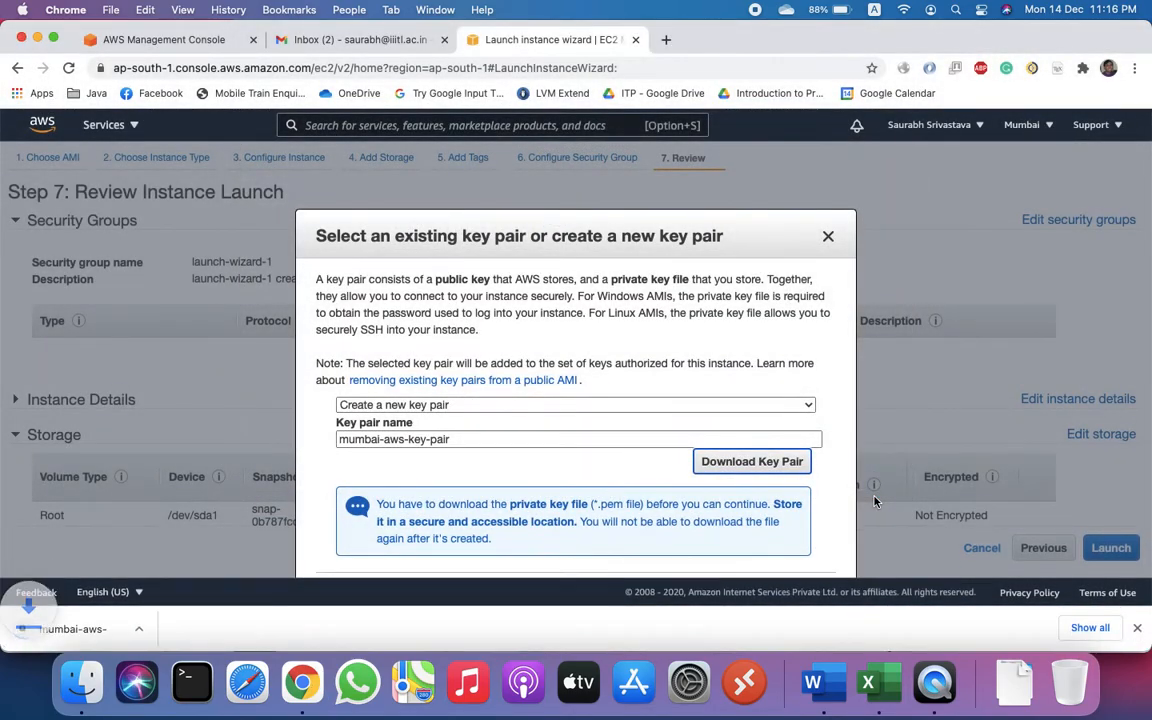
pyautogui.click(1137, 628)
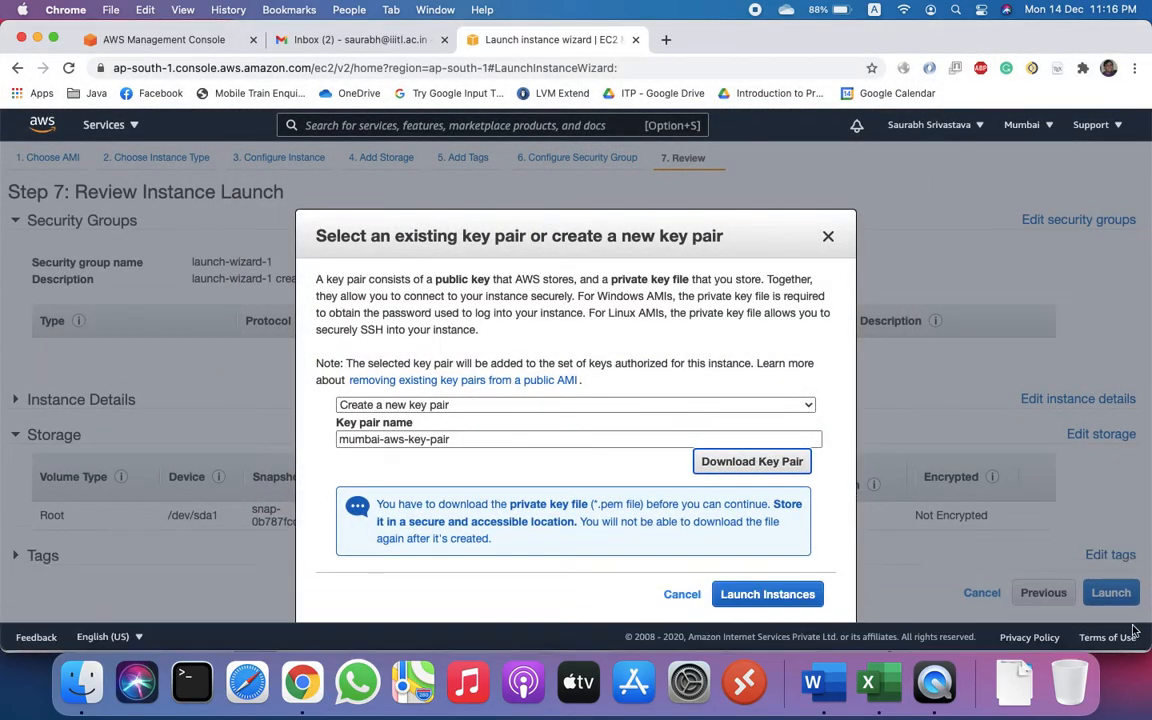
# Launch the instance with the new key pair, view its launch log, and open it in the instances list.
pyautogui.click(767, 595)
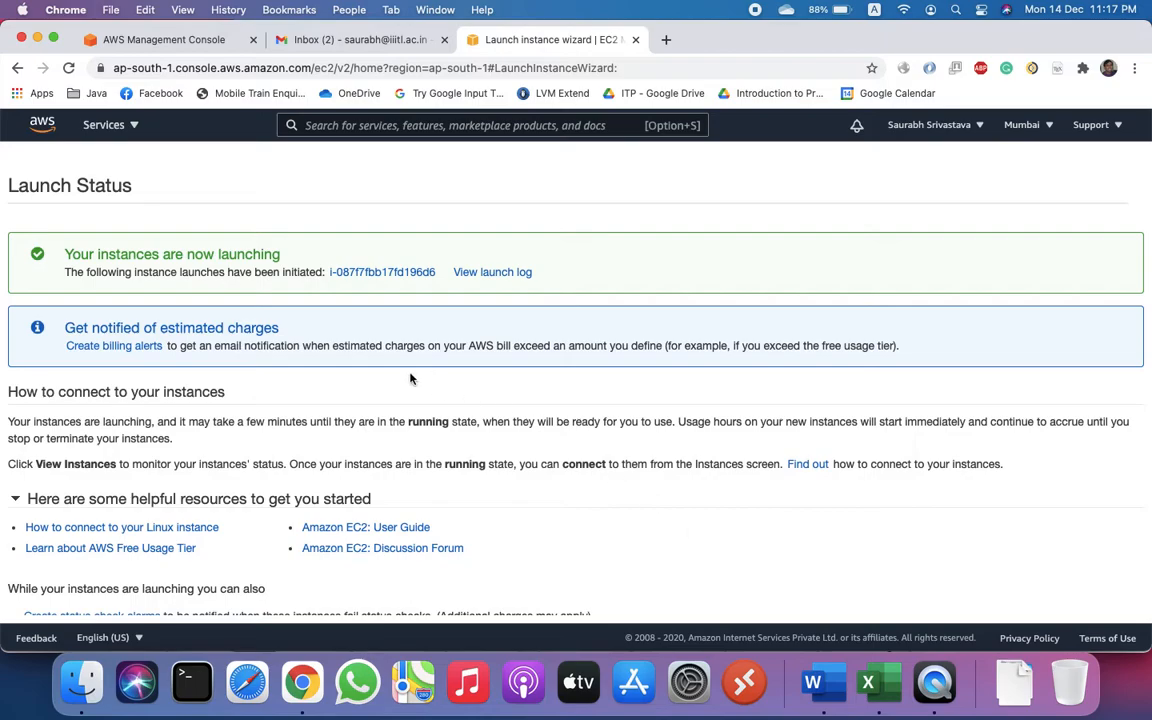
pyautogui.click(509, 274)
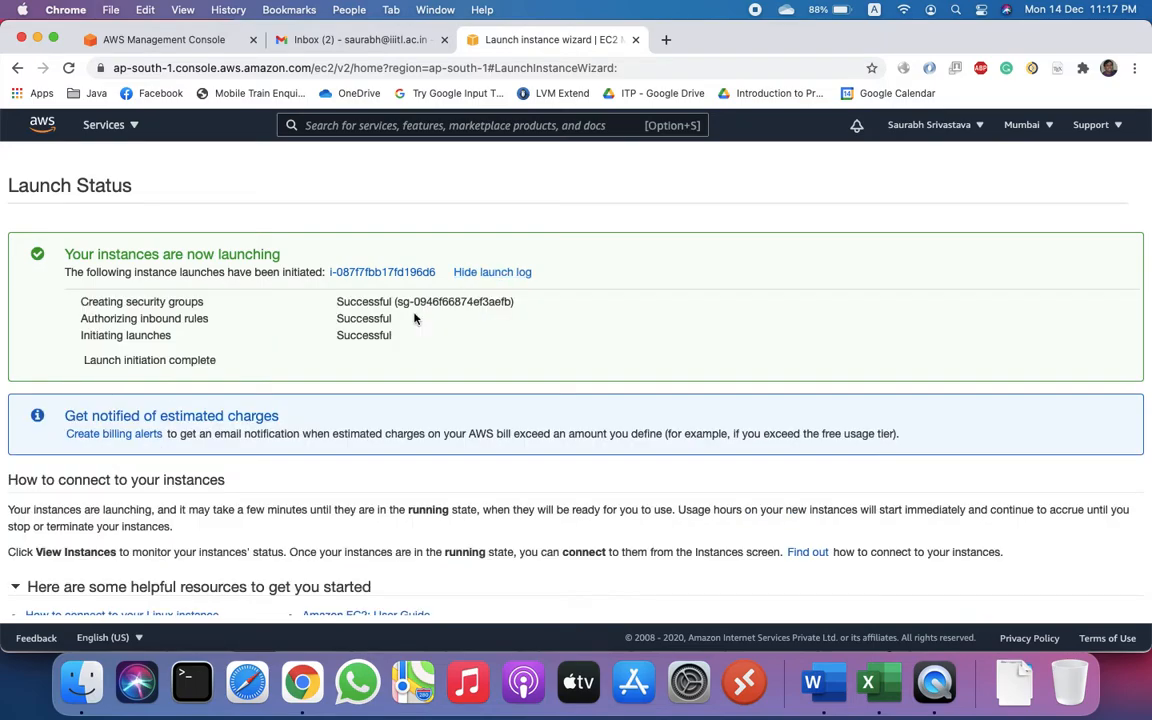
pyautogui.click(364, 276)
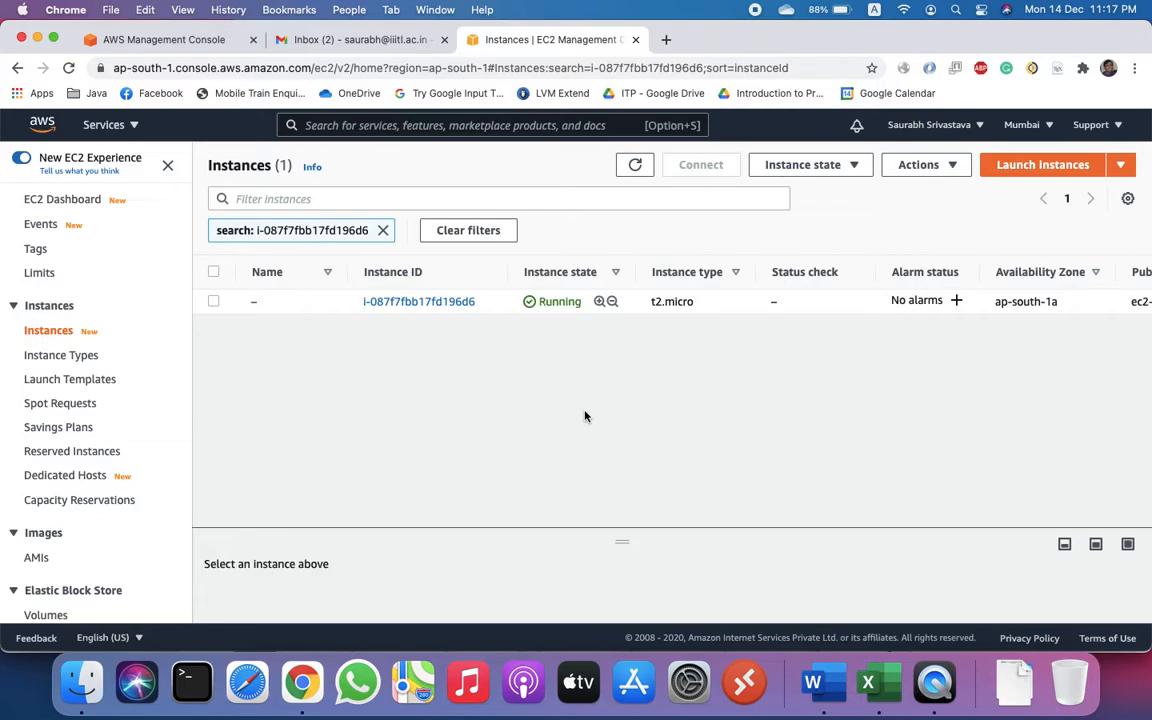
# Copy the new instance's public IPv4 DNS from its details page, then switch to Terminal with an enlarged window.
pyautogui.click(428, 302)
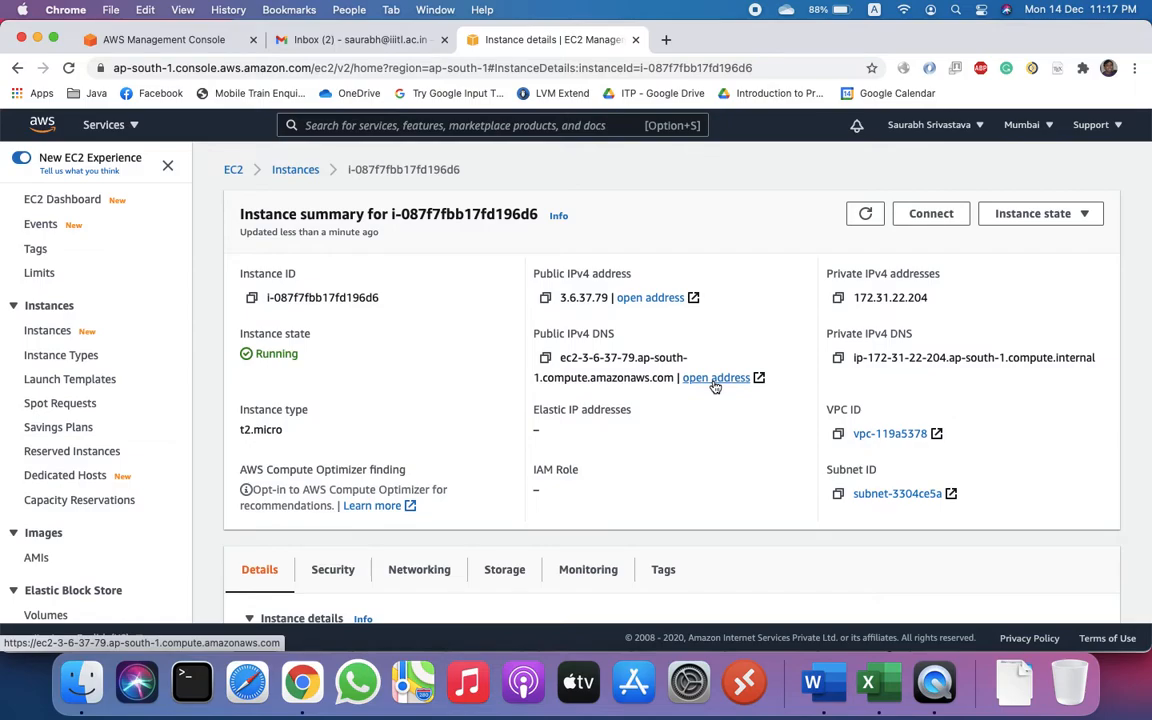
pyautogui.click(544, 360)
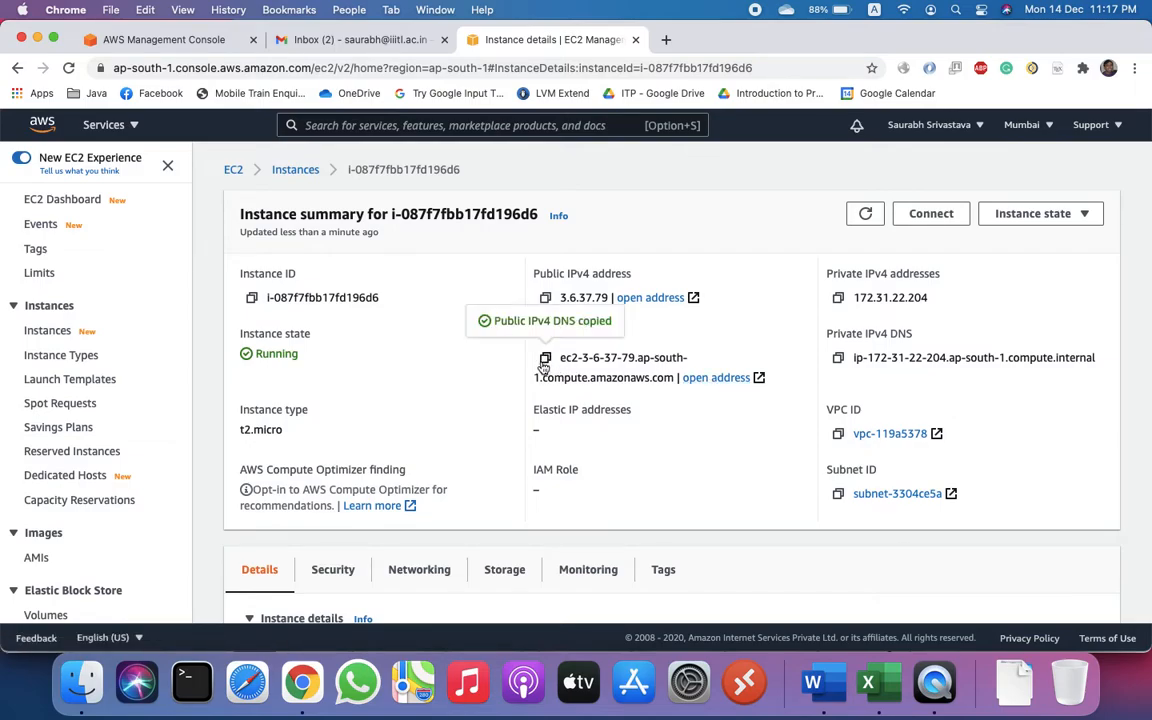
pyautogui.click(196, 681)
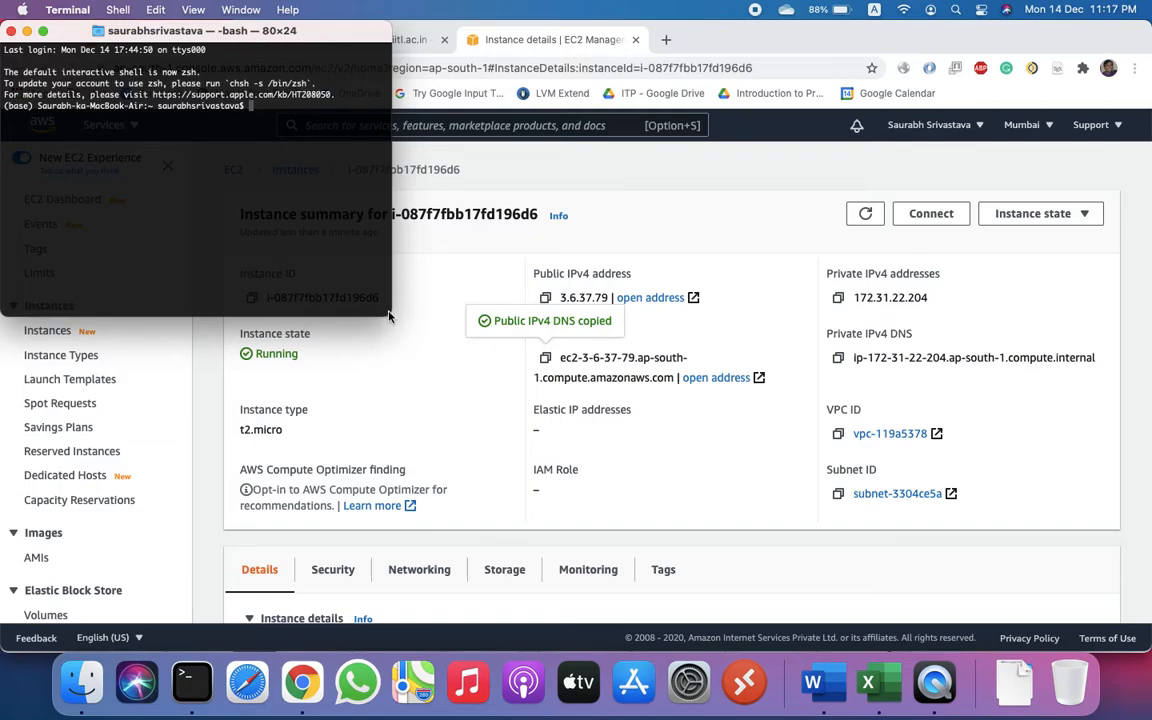
pyautogui.moveTo(389, 317); pyautogui.dragTo(710, 486)
# Try to connect over SSH as ubuntu to the copied public DNS without a key file, accepting the host fingerprint.
pyautogui.write('ssh ubu')
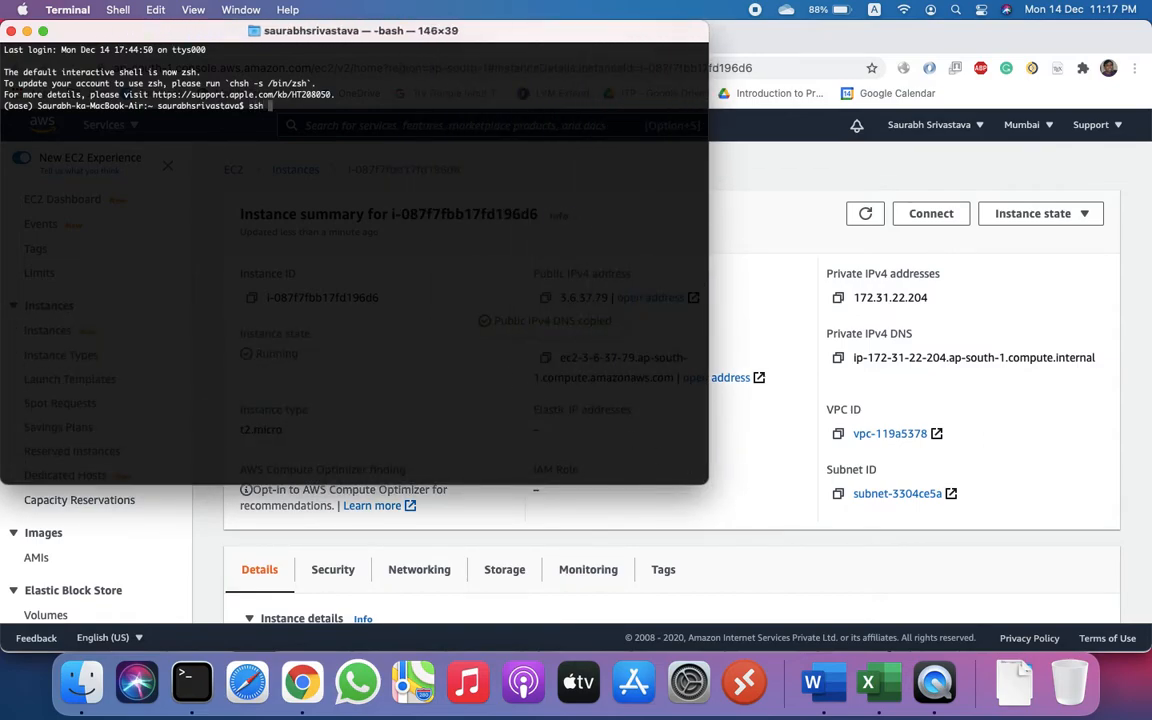
pyautogui.write('ntu@')
pyautogui.press('super+v')
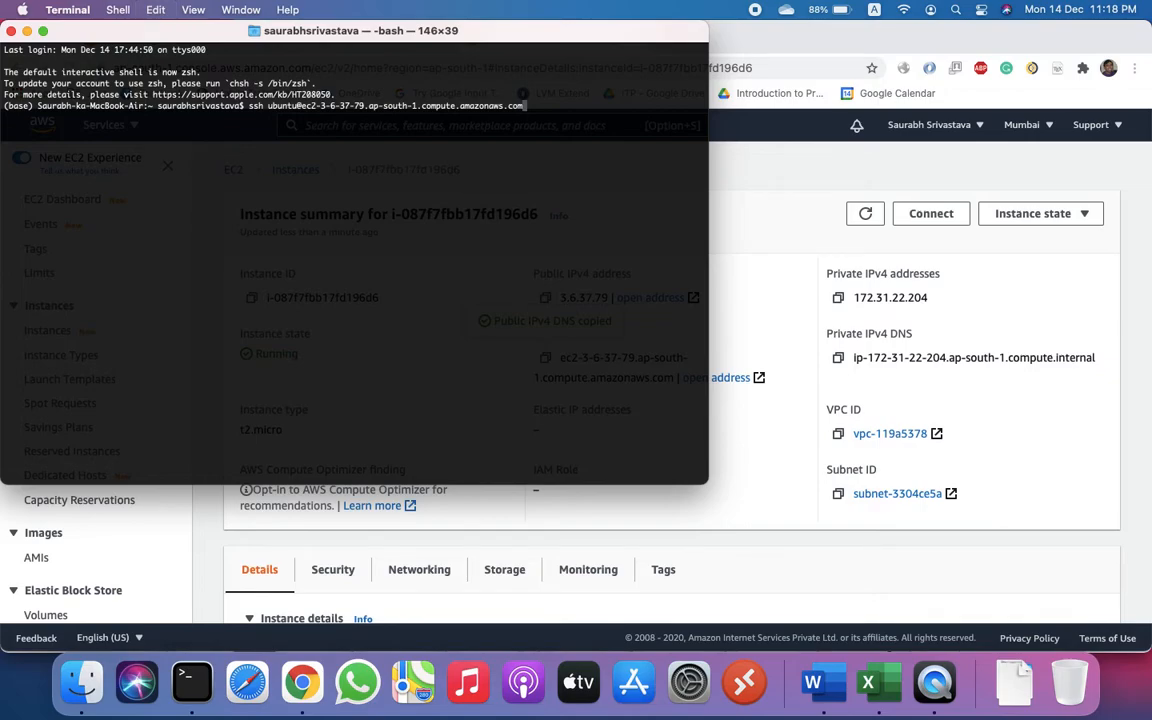
pyautogui.press('Return')
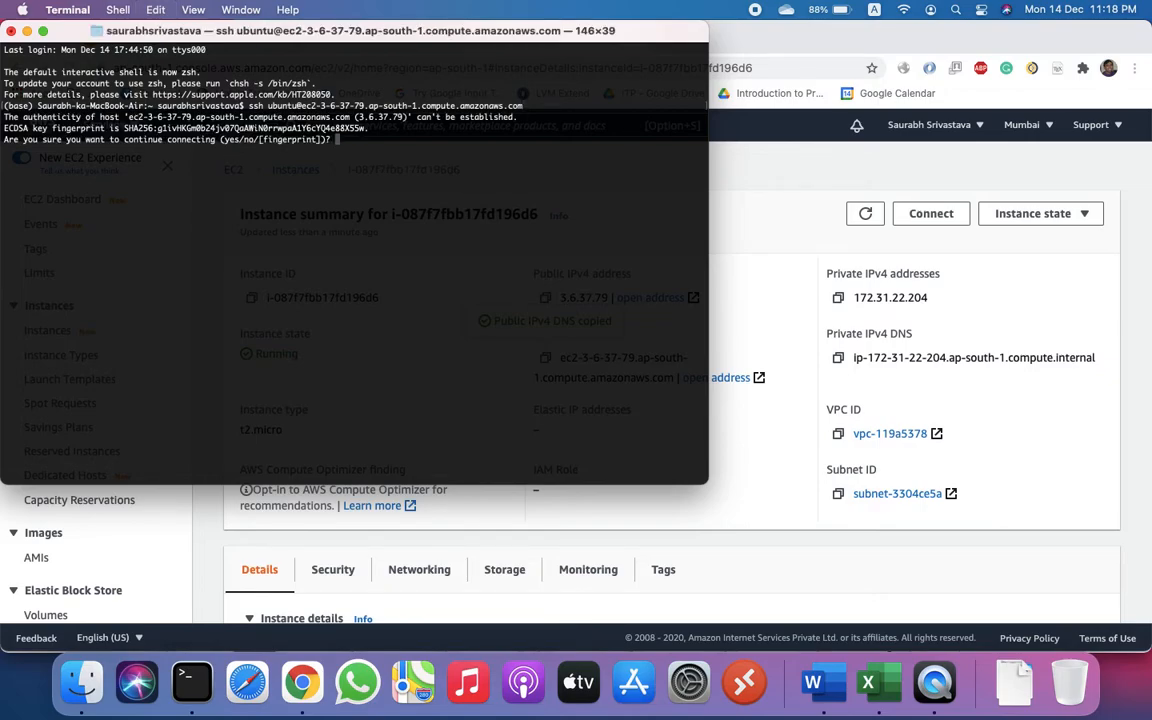
pyautogui.write('yes')
pyautogui.press('Return')
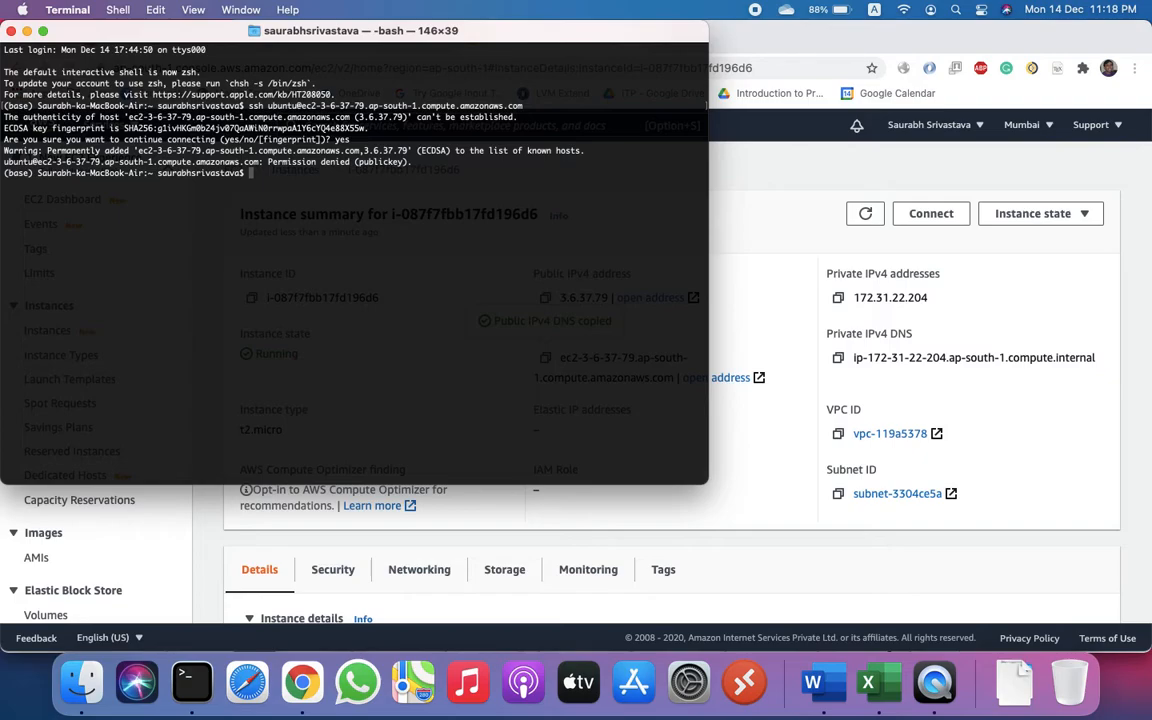
# Change to the /tmp folder and list its files in detail by modification time, newest last.
pyautogui.write('cd /tmp')
pyautogui.press('Return')
pyautogui.write('ls -ltr')
pyautogui.press('Return')
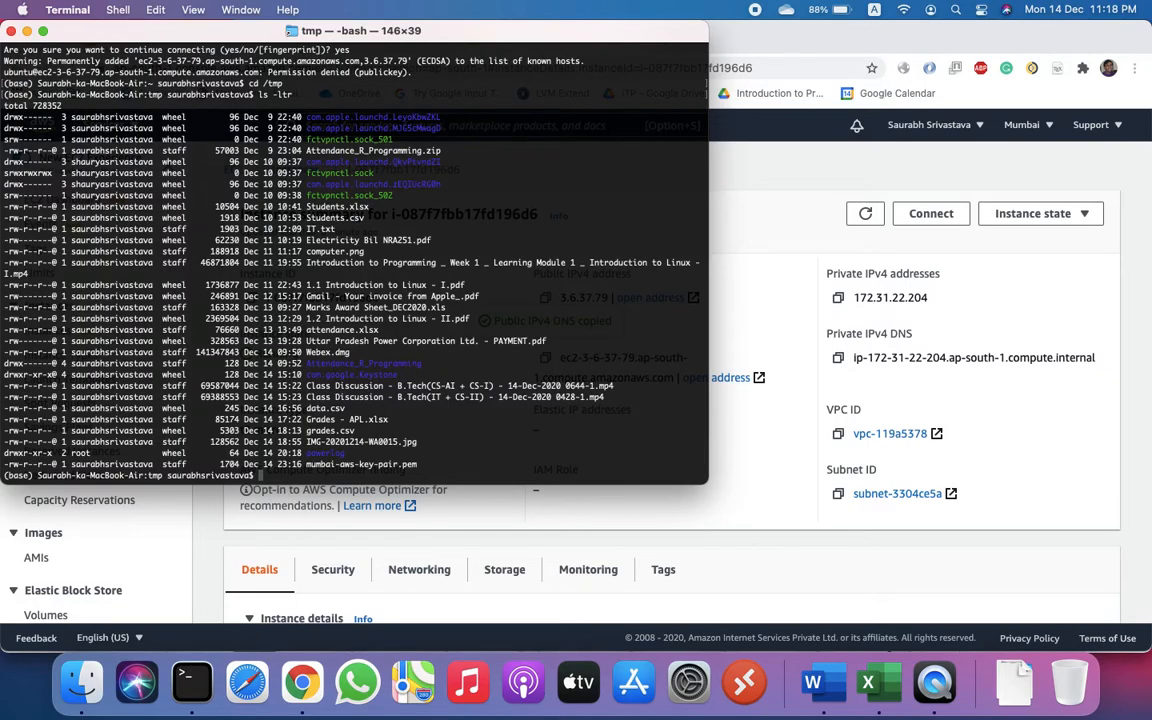
# Search the ssh manual page for "key" to examine the option for choosing a private key file, and leave the manual.
pyautogui.write('man ssh')
pyautogui.press('Return')
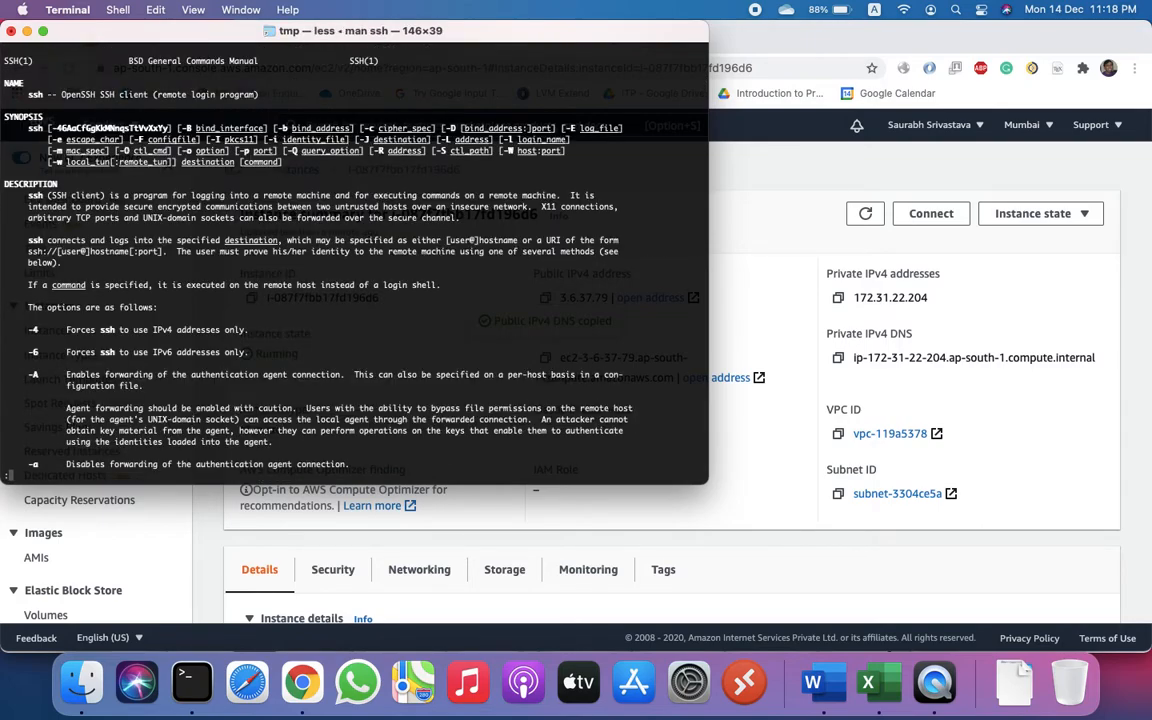
pyautogui.press('Down')
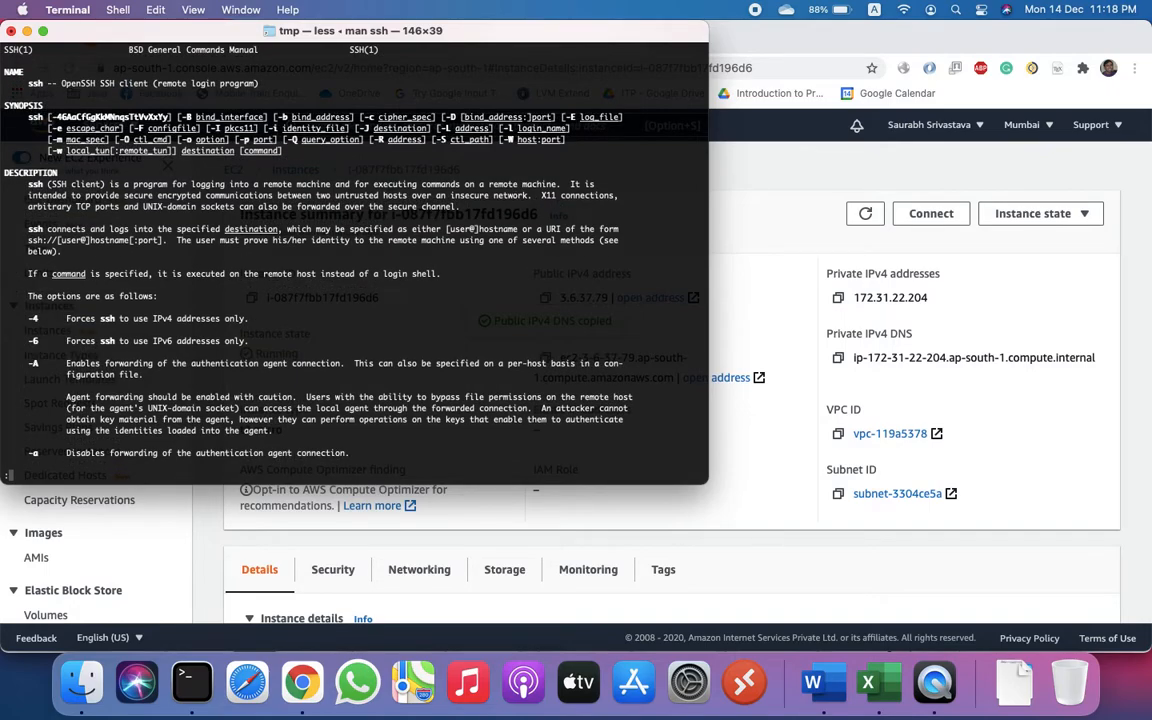
pyautogui.press('Up')
pyautogui.press('/')
pyautogui.write('key')
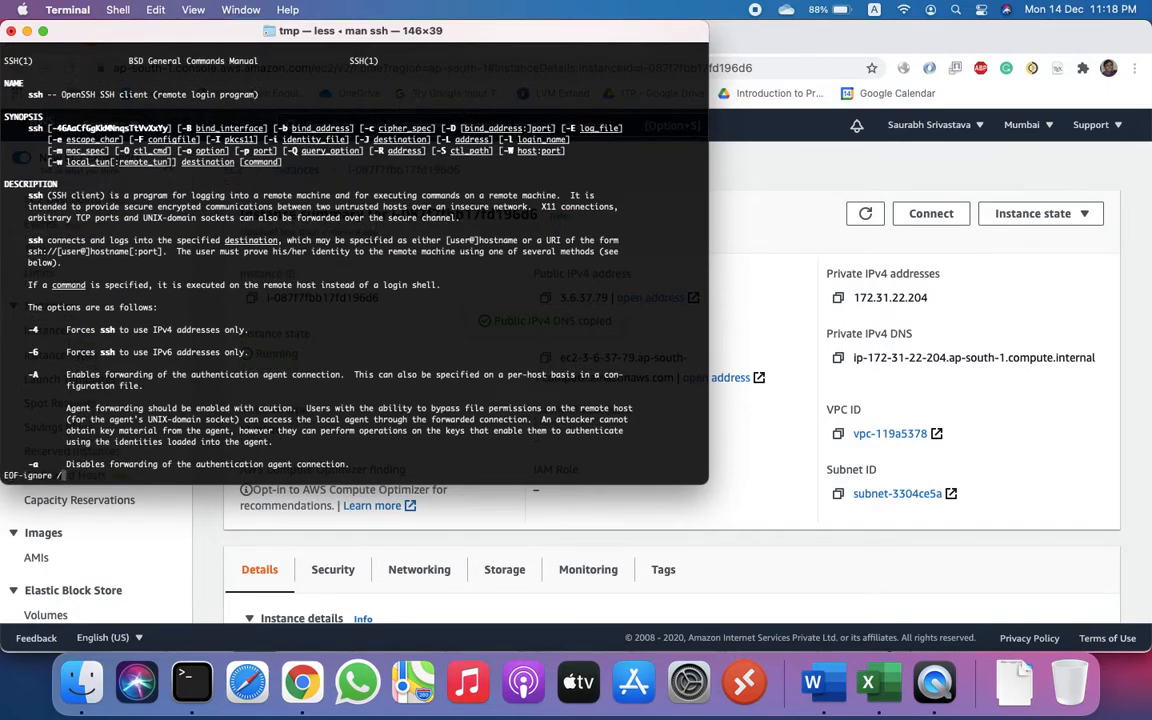
pyautogui.press('Return')
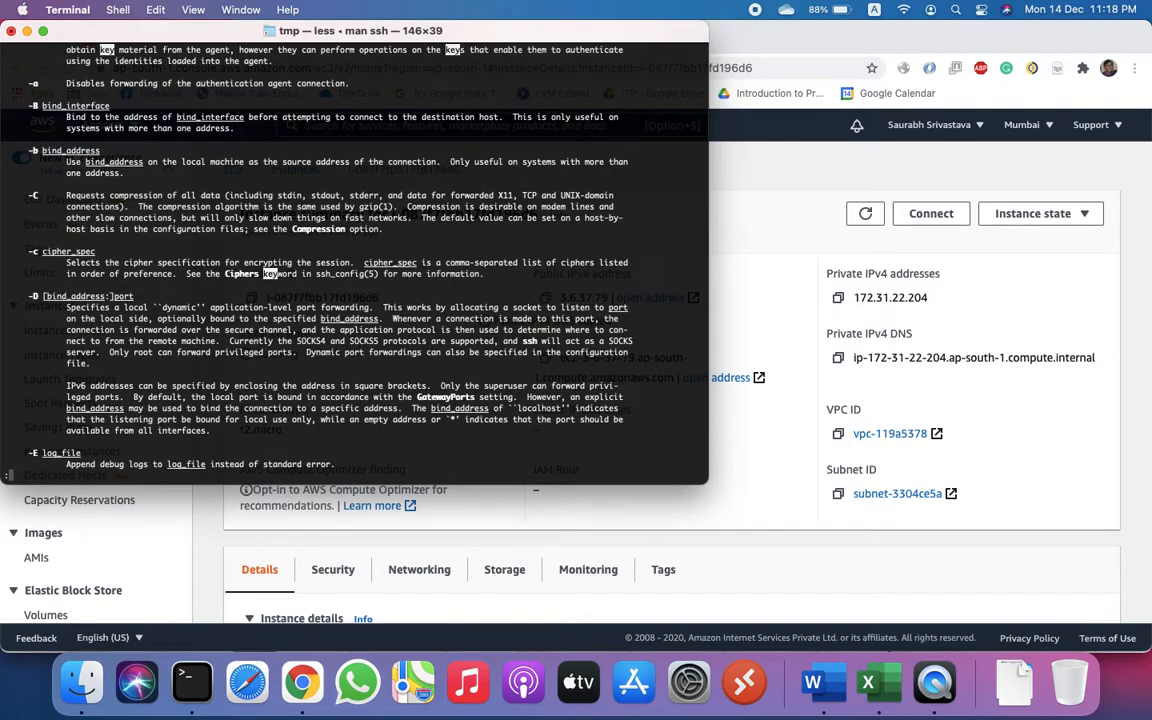
pyautogui.press('n')
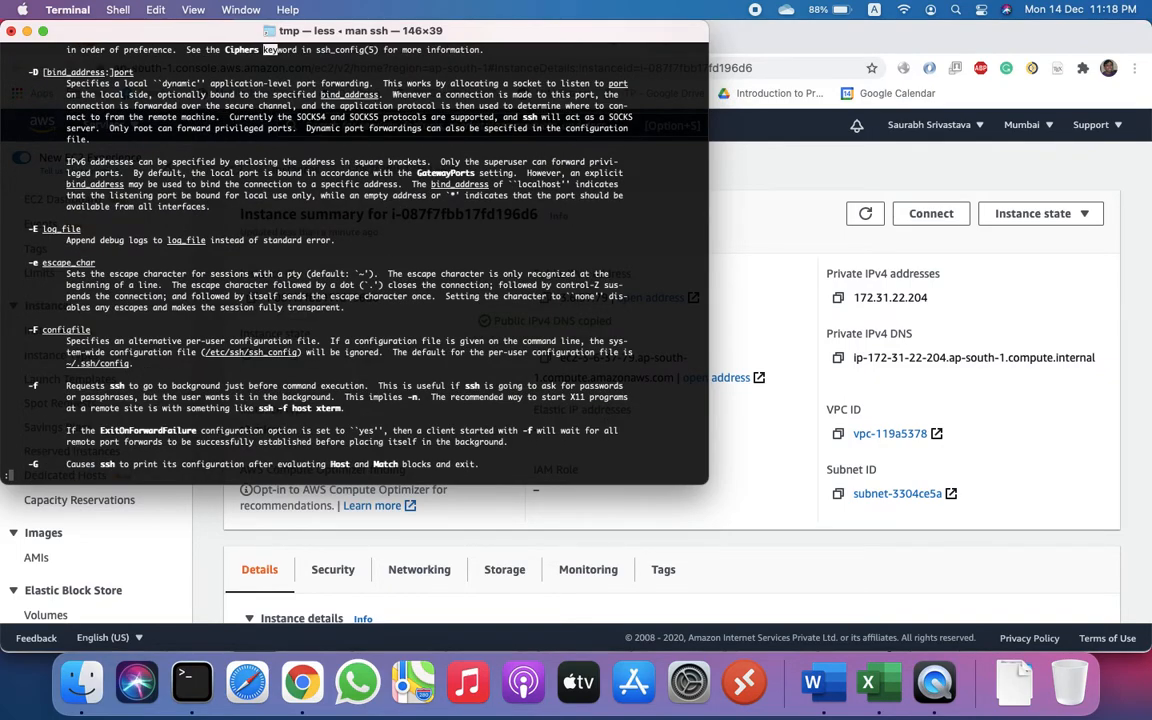
pyautogui.press('n')
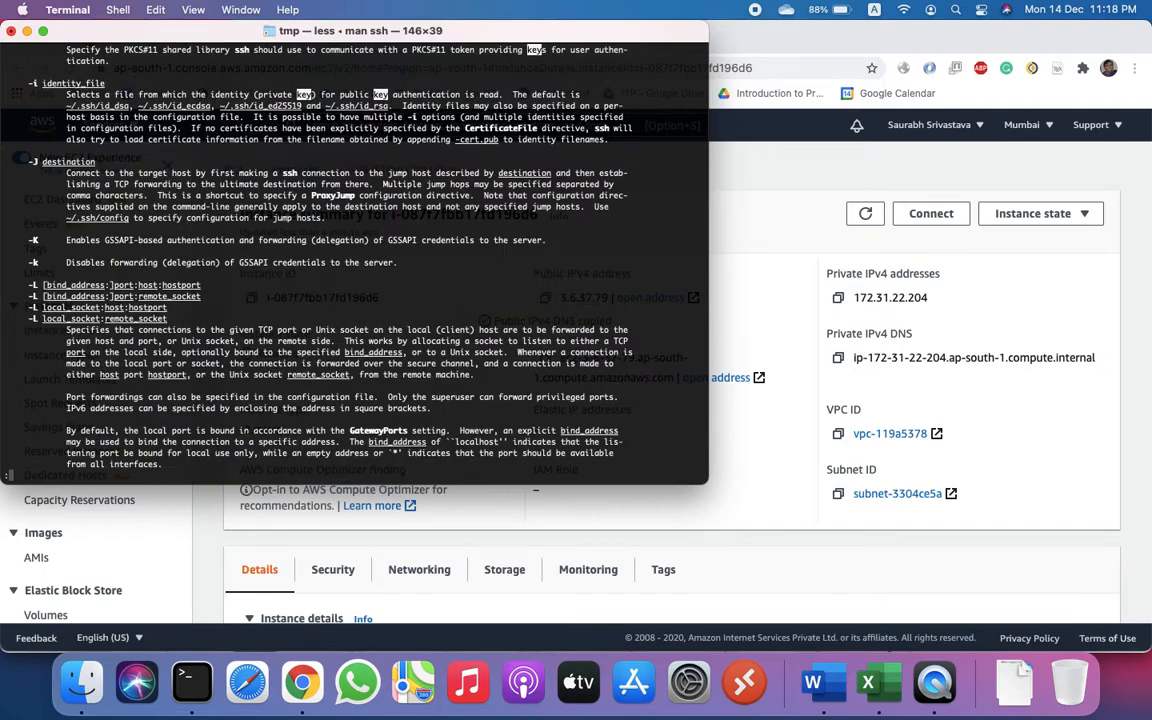
pyautogui.write('q')
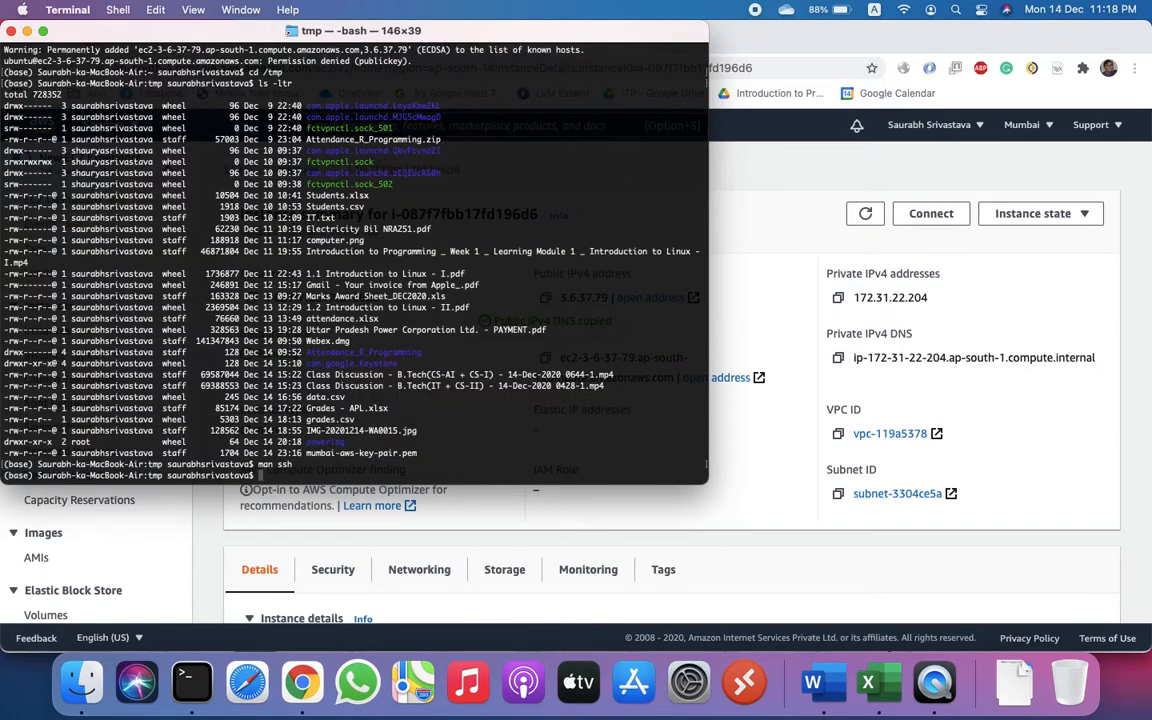
# Try to connect to the instance's public DNS over SSH with the identity file mumbai-aws-key-pair.pem and no user name.
pyautogui.write('ssh -i mum')
pyautogui.press('Tab')
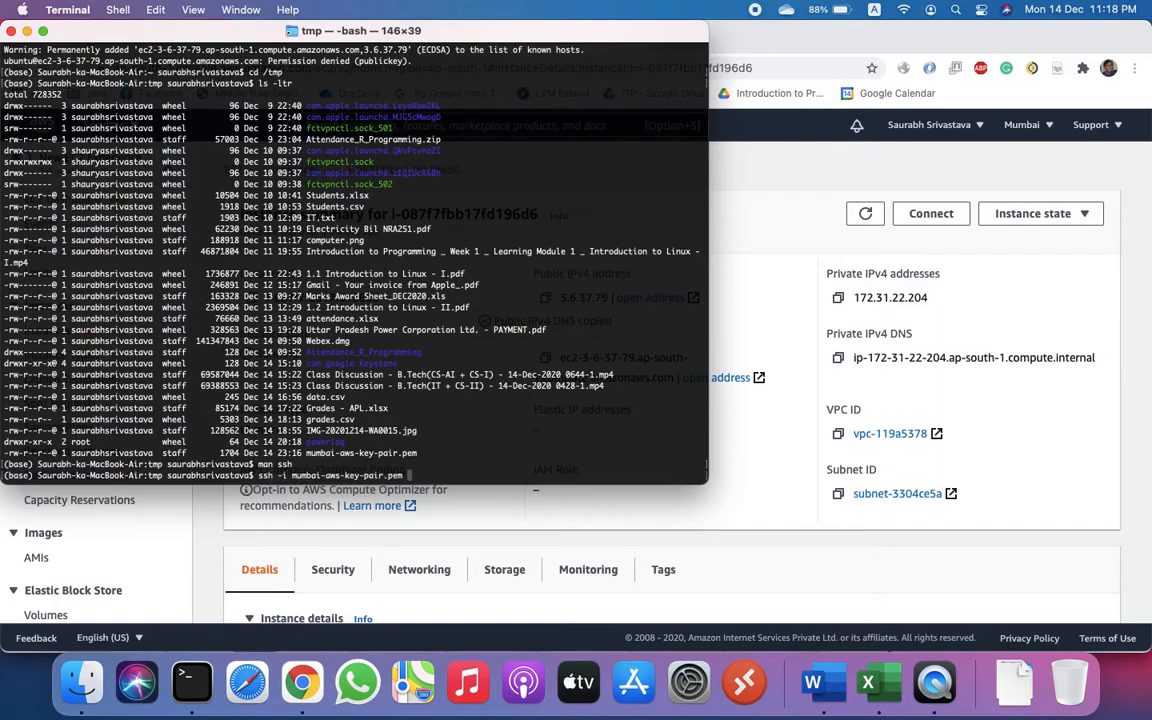
pyautogui.press('super+v')
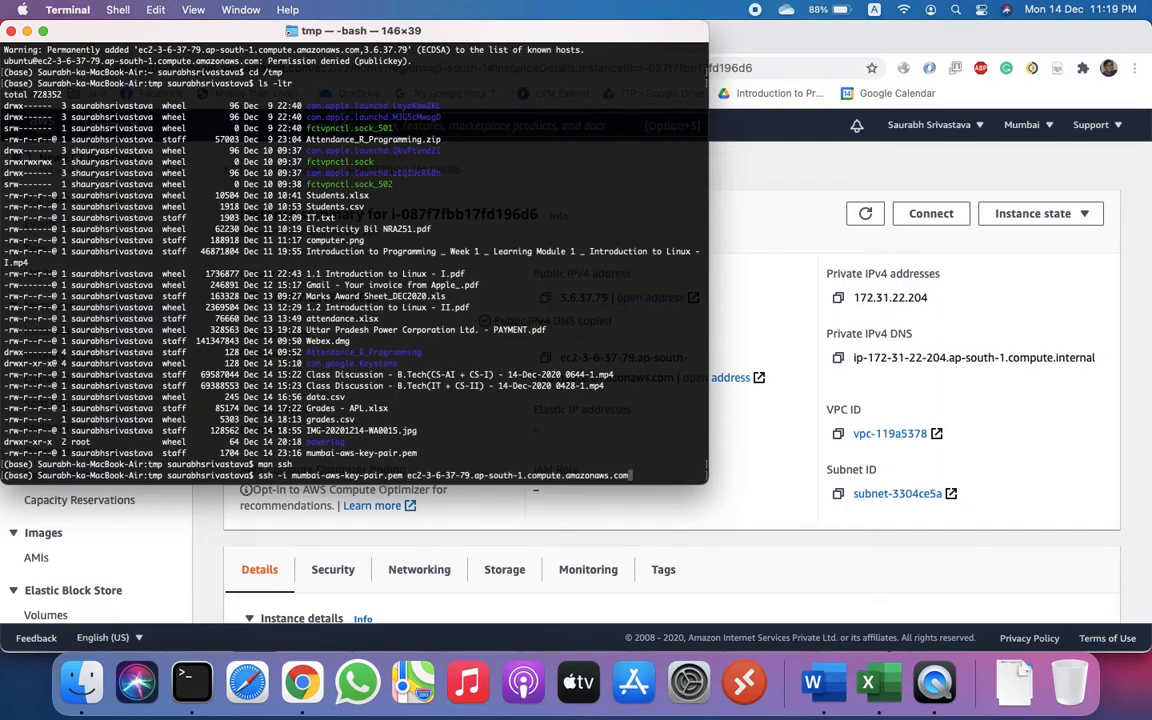
pyautogui.press('Return')
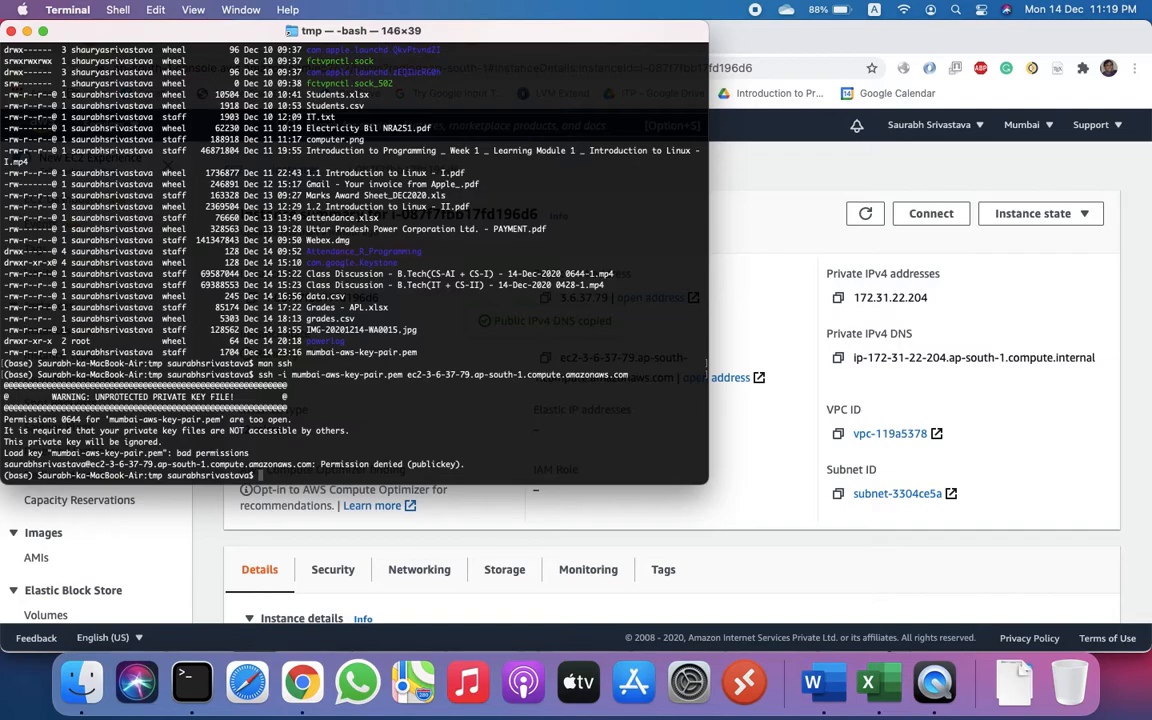
# Try the same SSH command again with ubuntu@ added before the instance's public DNS.
pyautogui.press('Up')
pyautogui.press('Left')
pyautogui.press('Left')
pyautogui.press('Left')
pyautogui.press('Left')
pyautogui.press('Left')
pyautogui.press('Left')
pyautogui.press('Left')
pyautogui.press('Left')
pyautogui.press('Left')
pyautogui.press('Left')
pyautogui.press('Left')
pyautogui.press('Left')
pyautogui.press('Left')
pyautogui.press('Left')
pyautogui.press('Left')
pyautogui.press('Left')
pyautogui.press('Left')
pyautogui.press('Left')
pyautogui.press('Left')
pyautogui.press('Left')
pyautogui.press('Left')
pyautogui.press('Left')
pyautogui.press('Left')
pyautogui.press('Left')
pyautogui.press('Left')
pyautogui.press('Left')
pyautogui.press('Left')
pyautogui.press('Left')
pyautogui.press('Left')
pyautogui.press('Left')
pyautogui.press('Left')
pyautogui.press('Left')
pyautogui.press('Left')
pyautogui.press('Left')
pyautogui.press('Left')
pyautogui.press('Left')
pyautogui.press('Left')
pyautogui.press('Left')
pyautogui.press('Left')
pyautogui.press('Left')
pyautogui.press('Left')
pyautogui.press('Left')
pyautogui.press('Left')
pyautogui.press('Left')
pyautogui.press('Left')
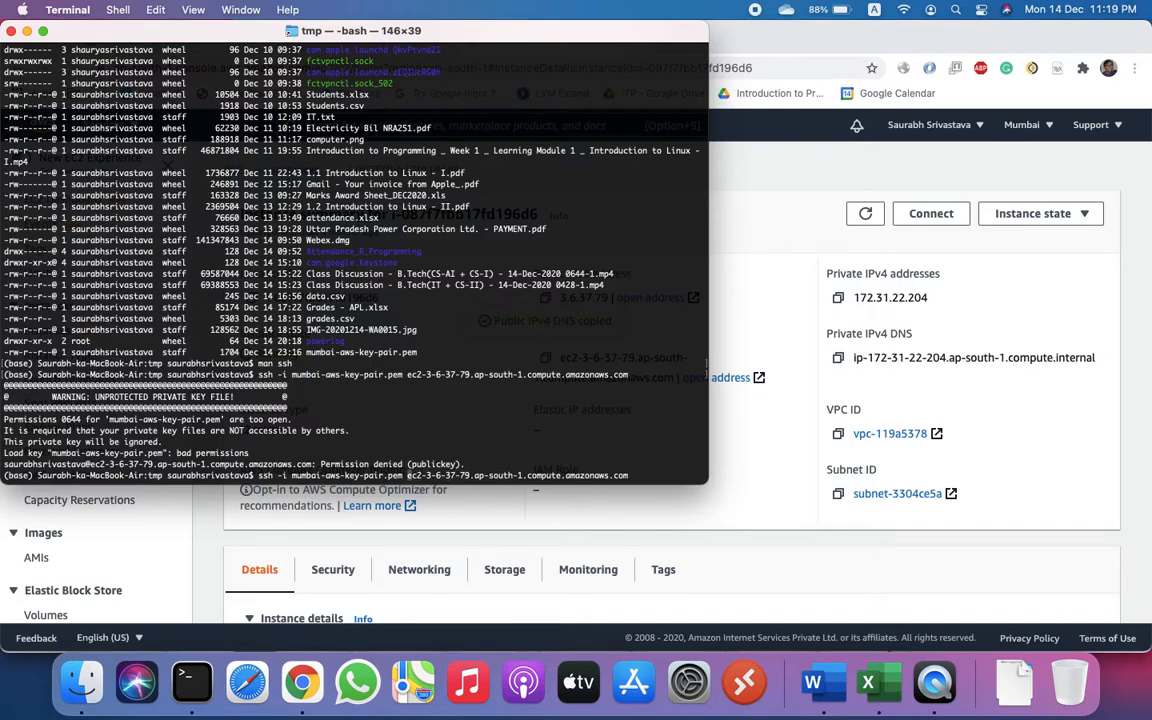
pyautogui.write('ubuntu@')
pyautogui.write('@')
pyautogui.press('Return')
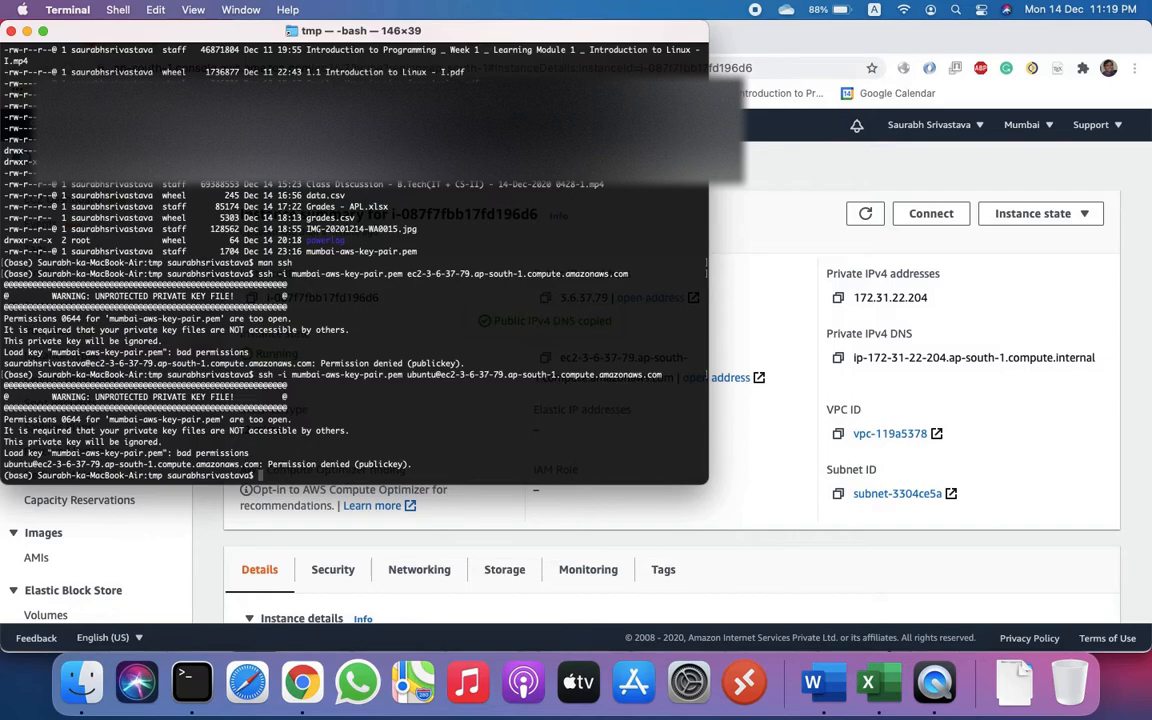
# Go to the .ssh folder in the home directory and list its files in detail by modification time.
pyautogui.write('cd')
pyautogui.press('Return')
pyautogui.write('c')
pyautogui.press('BackSpace')
pyautogui.write('cd ')
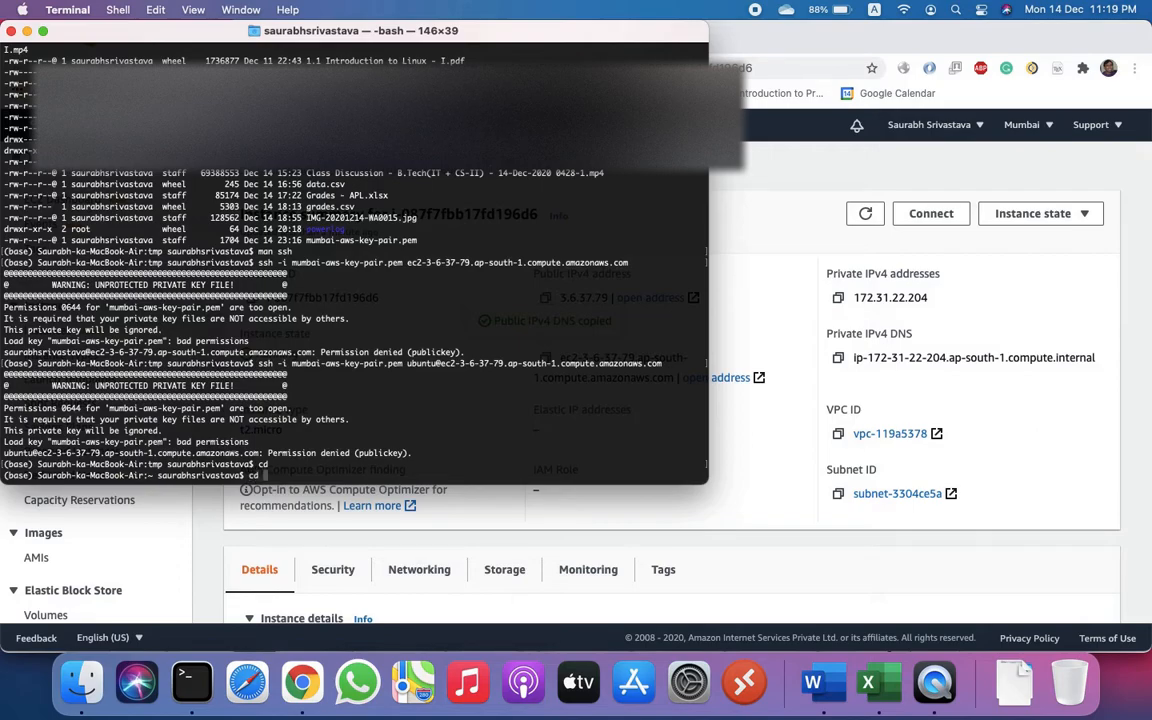
pyautogui.write('.kn')
pyautogui.press('BackSpace')
pyautogui.press('BackSpace')
pyautogui.write('ssh/')
pyautogui.press('Return')
pyautogui.write('ls -ltr')
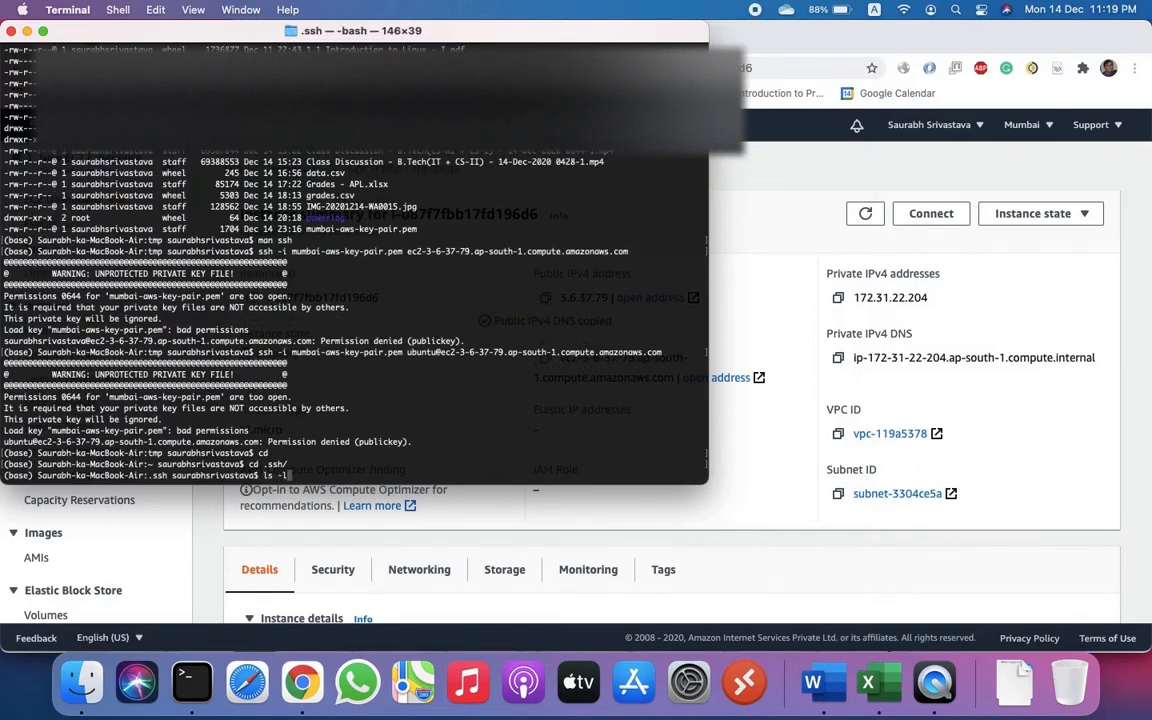
pyautogui.press('Return')
# Open known_hosts in vim, remove the instance's host entry, and close the file.
pyautogui.write('vim known_hosts')
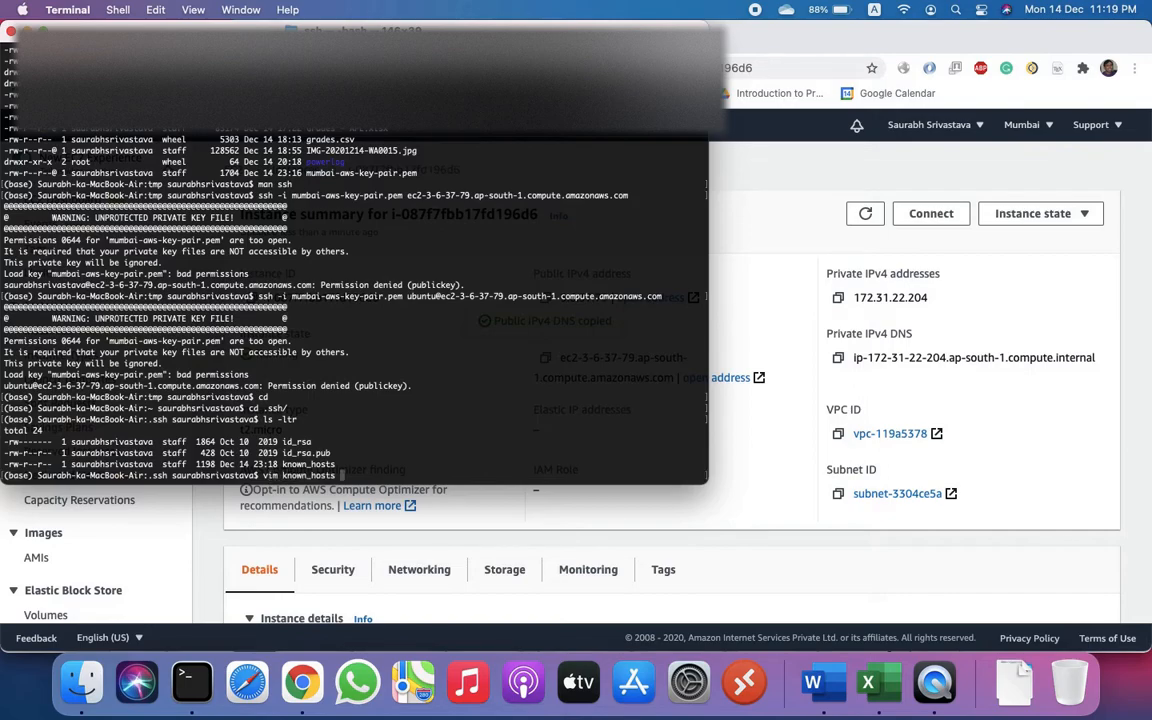
pyautogui.press('Return')
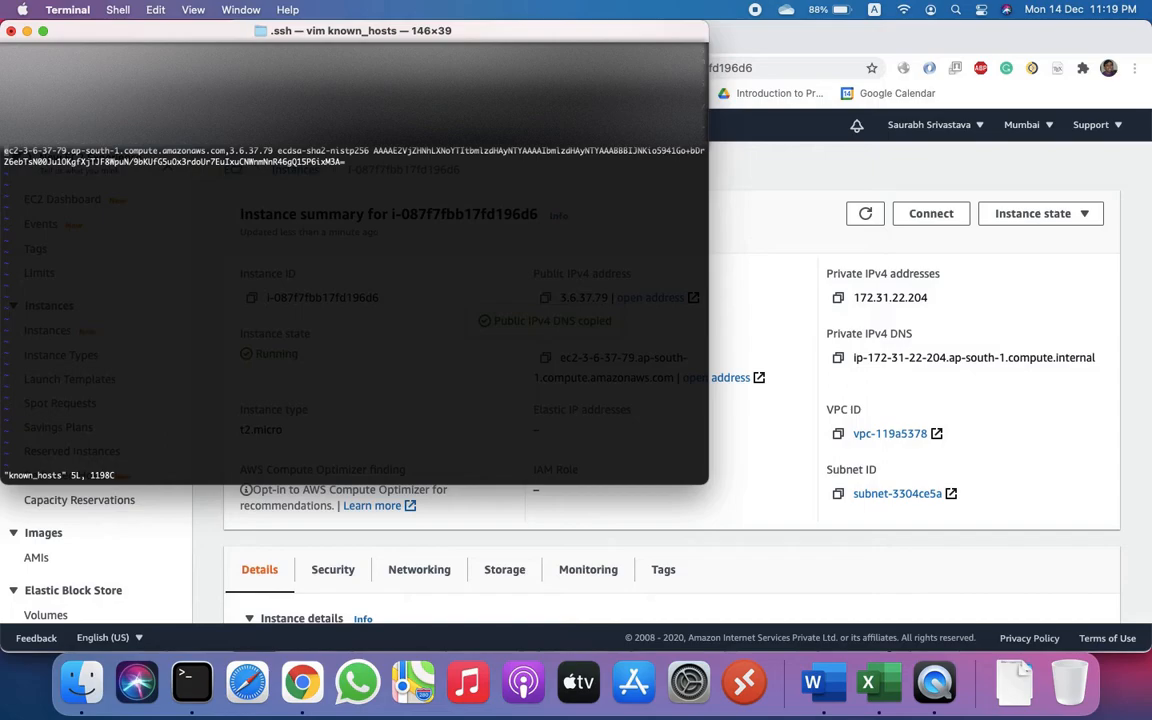
pyautogui.write(':q')
pyautogui.press('Return')
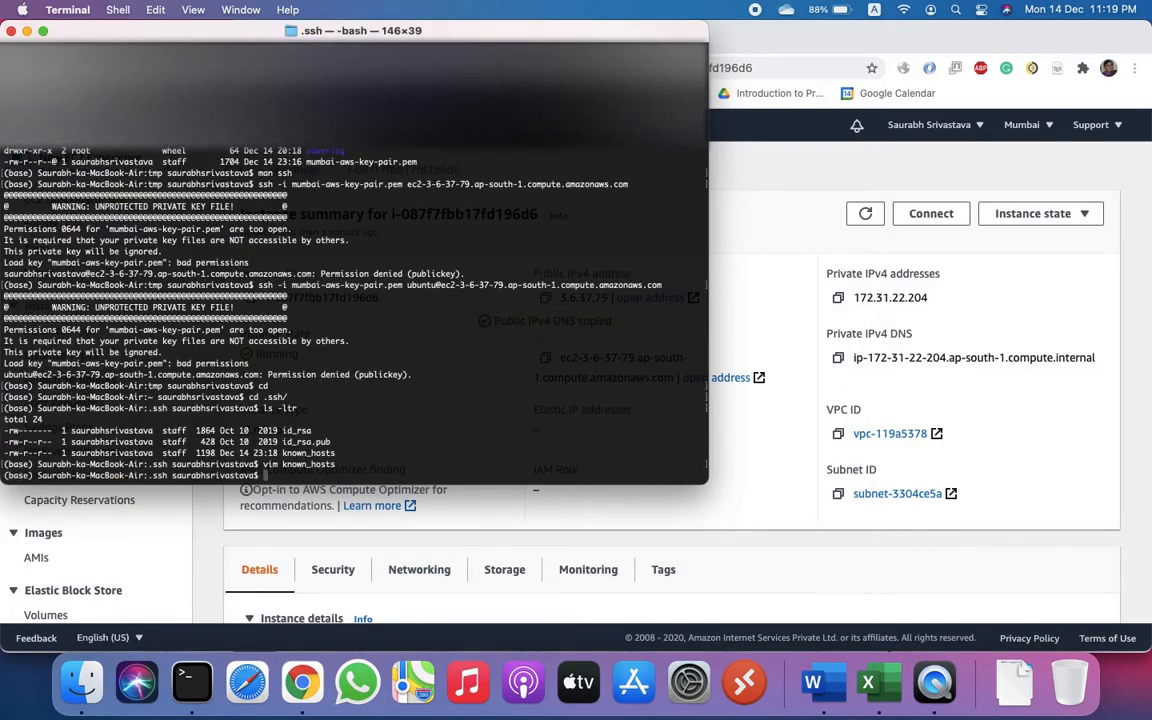
# Return to /tmp and rerun the SSH connection as ubuntu with mumbai-aws-key-pair.pem, accepting the host fingerprint.
pyautogui.write('cd ')
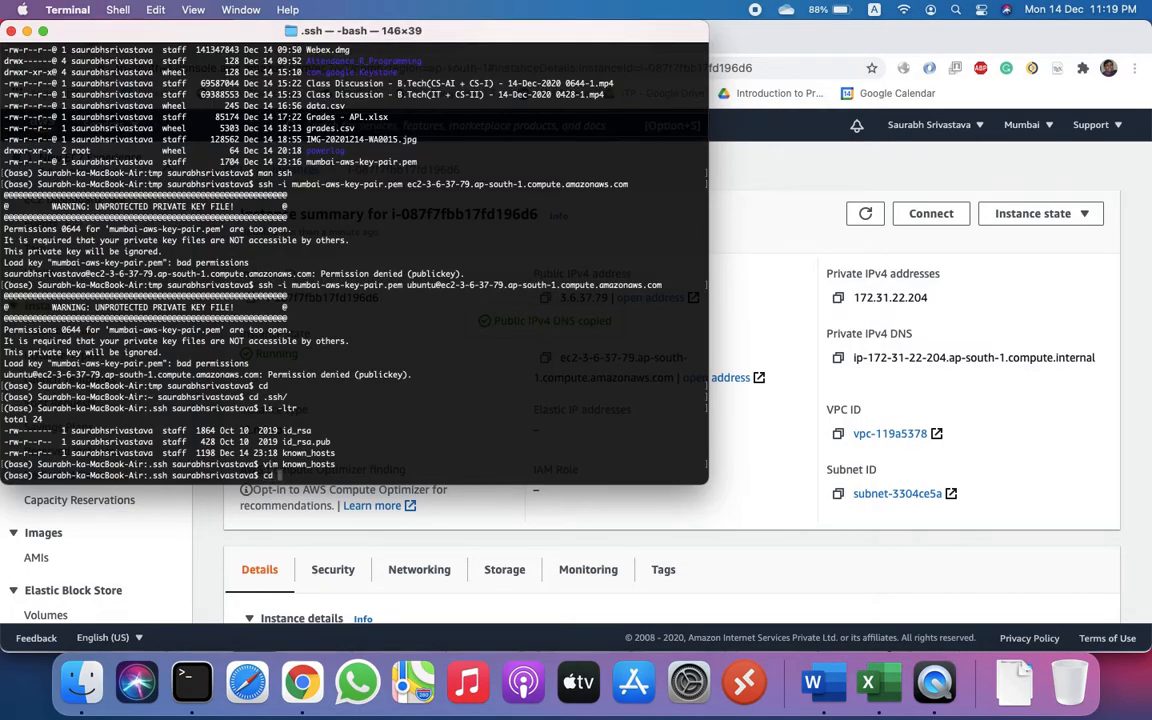
pyautogui.write('/tmp')
pyautogui.press('Return')
pyautogui.press('Up')
pyautogui.press('Up')
pyautogui.press('Up')
pyautogui.press('Up')
pyautogui.press('Up')
pyautogui.press('Up')
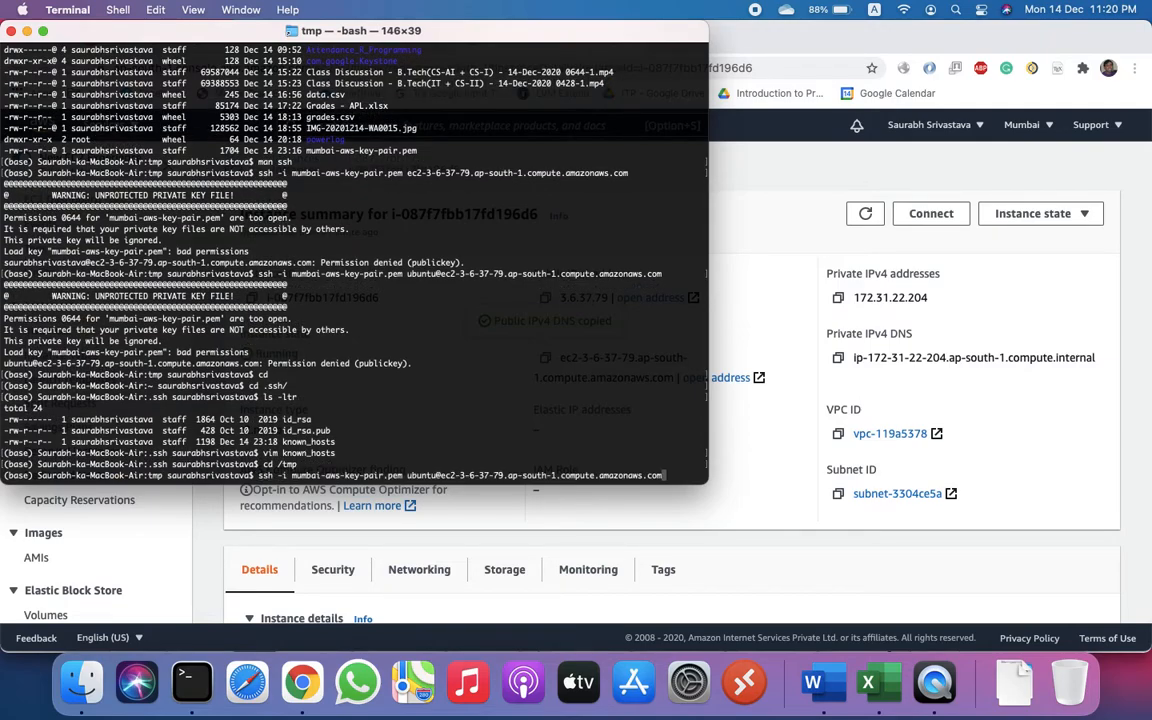
pyautogui.press('Return')
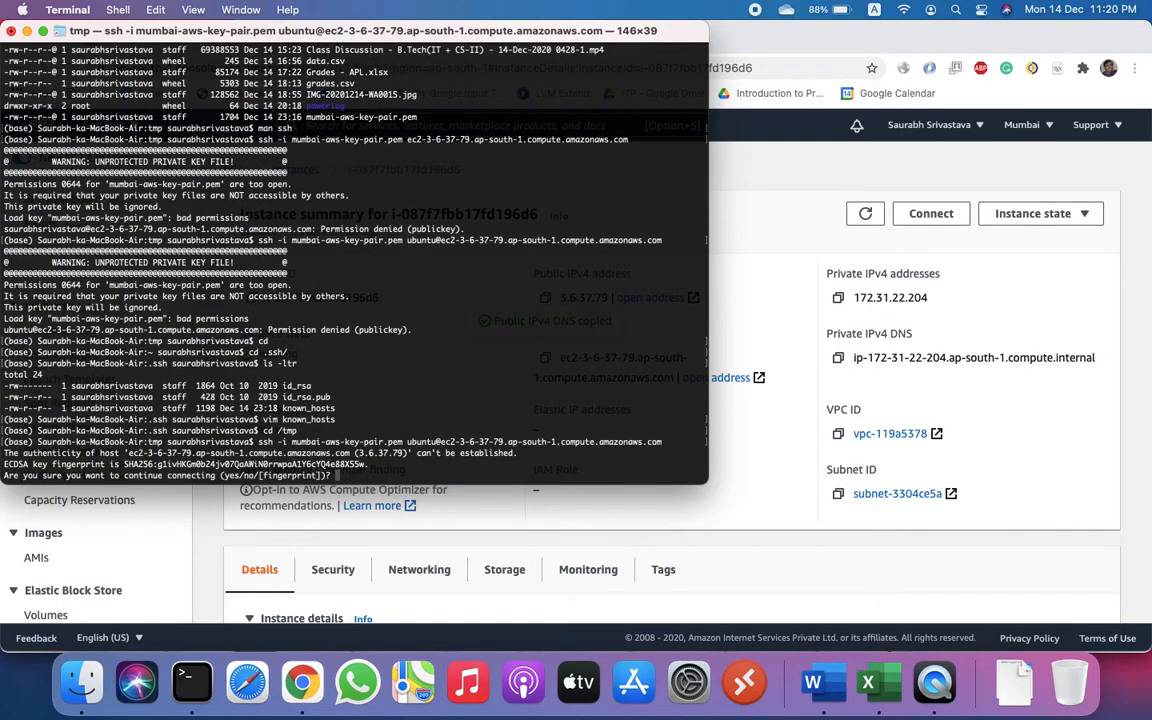
pyautogui.write('yes')
pyautogui.press('Return')
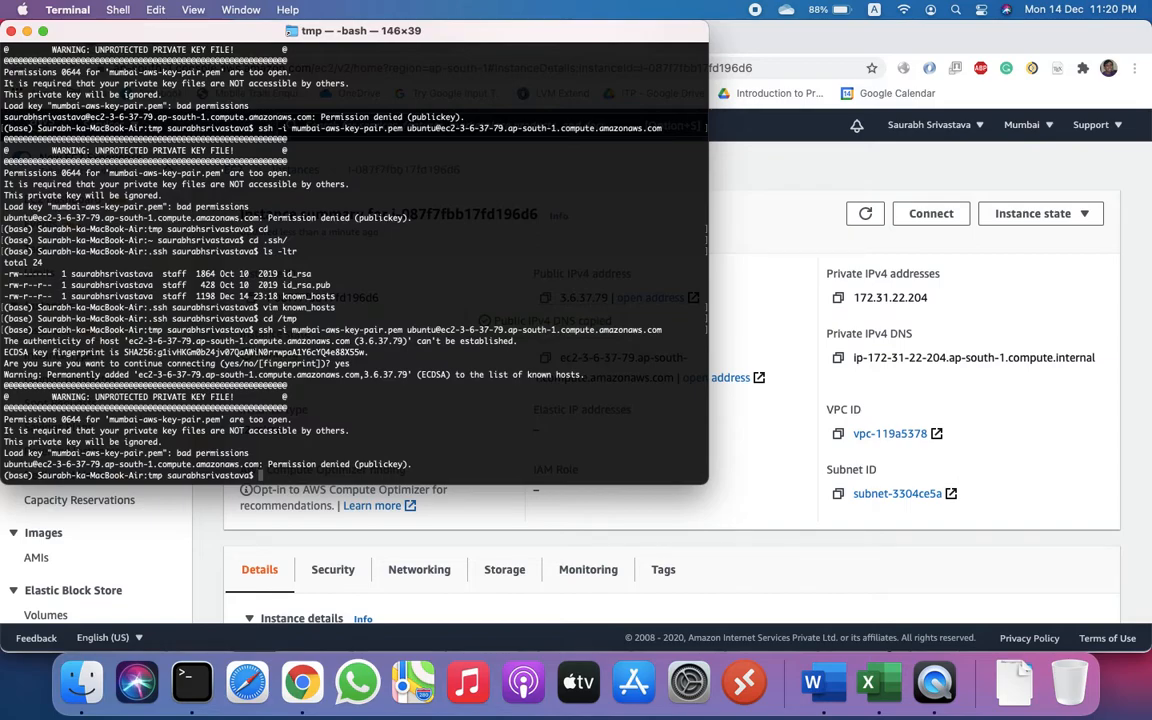
# Change the permissions of mumbai-aws-key-pair.pem to 700.
pyautogui.write('chmod 700 mu')
pyautogui.press('Tab')
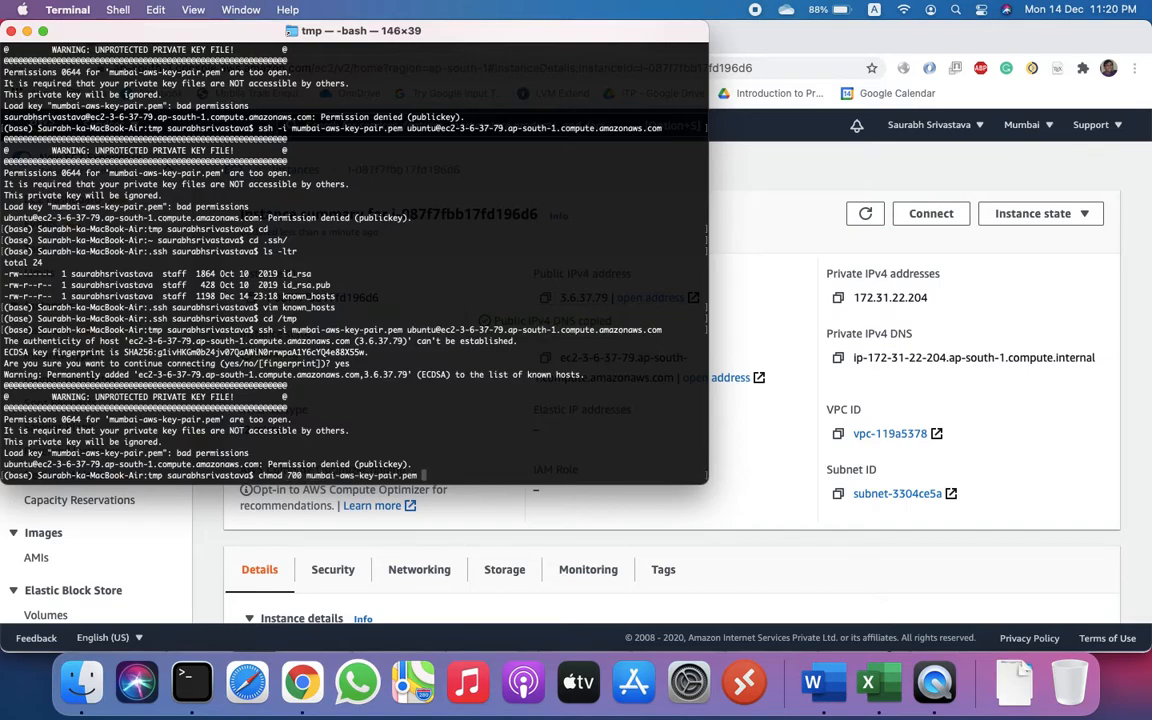
pyautogui.press('Return')
# Connect to the instance over SSH as ubuntu by rerunning the previous command with the mumbai-aws-key-pair.pem key.
pyautogui.press('Up')
pyautogui.press('Up')
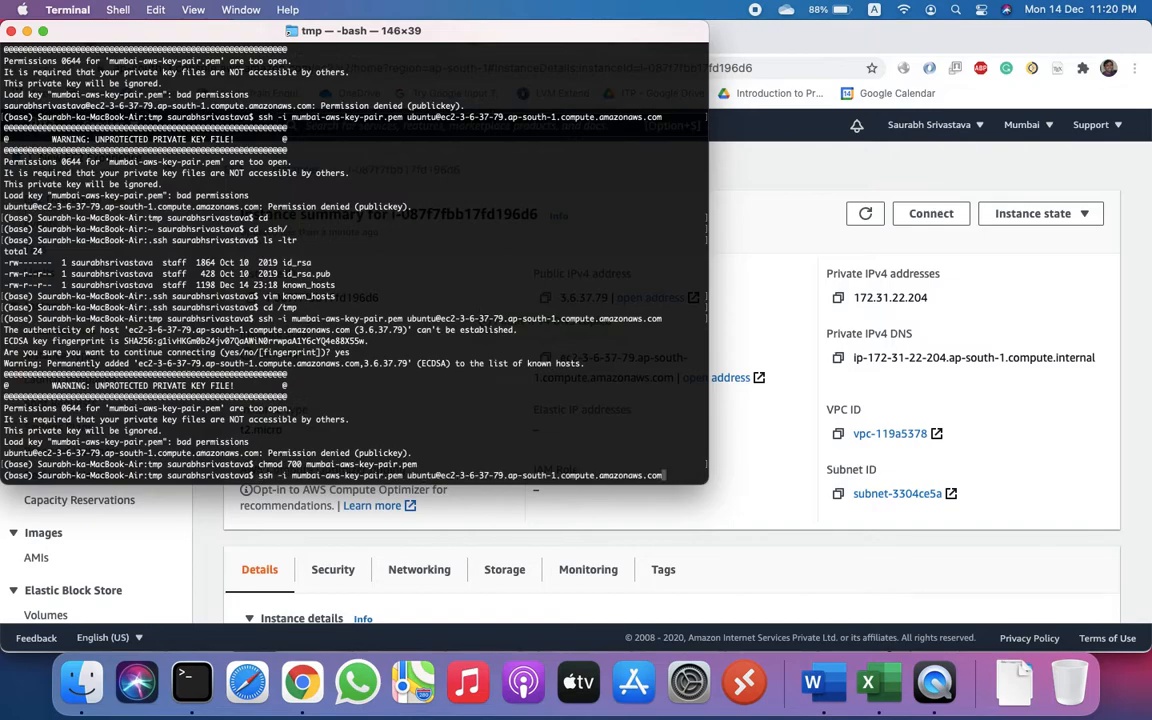
pyautogui.press('Return')
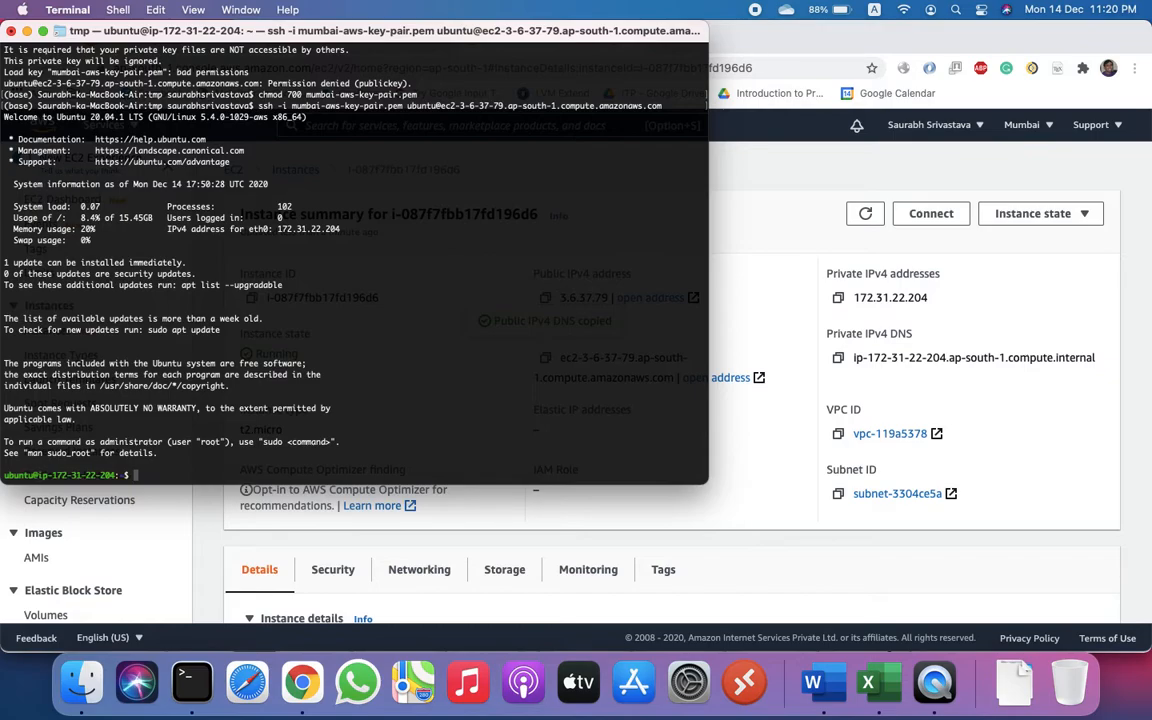
# Log out of the instance and list the detailed permissions of local files matching mum*.
pyautogui.write('exit')
pyautogui.press('Return')
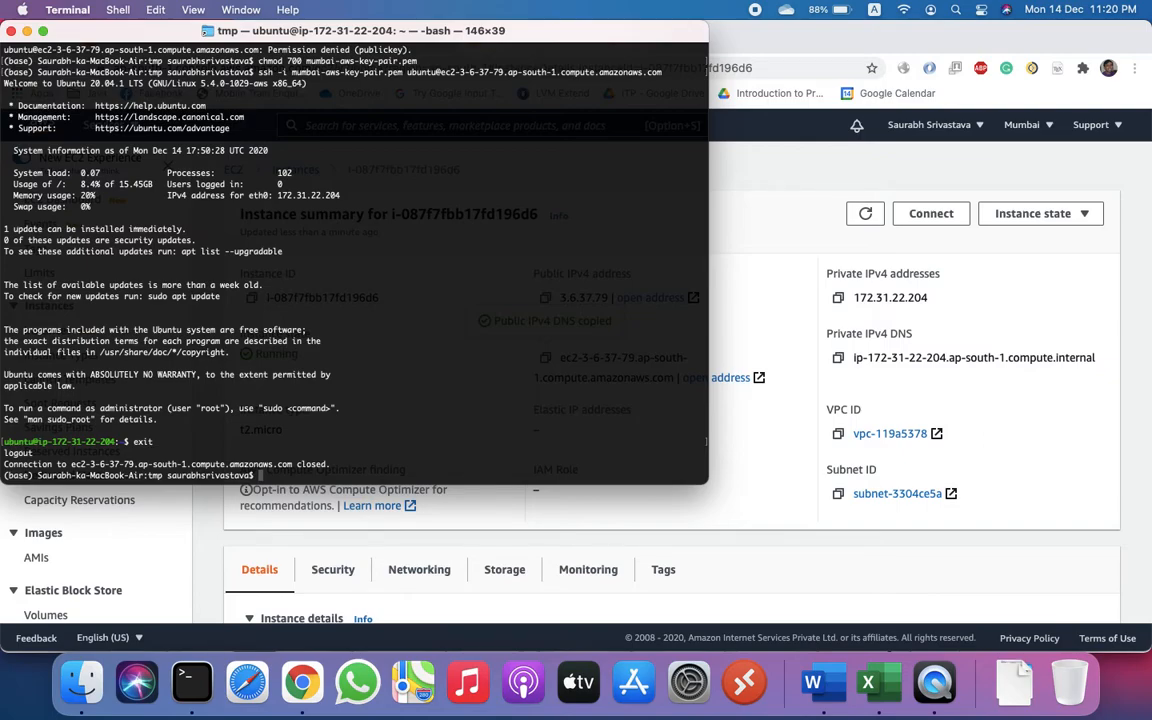
pyautogui.write('ls -lt')
pyautogui.press('BackSpace')
pyautogui.write('mum*')
pyautogui.press('Return')
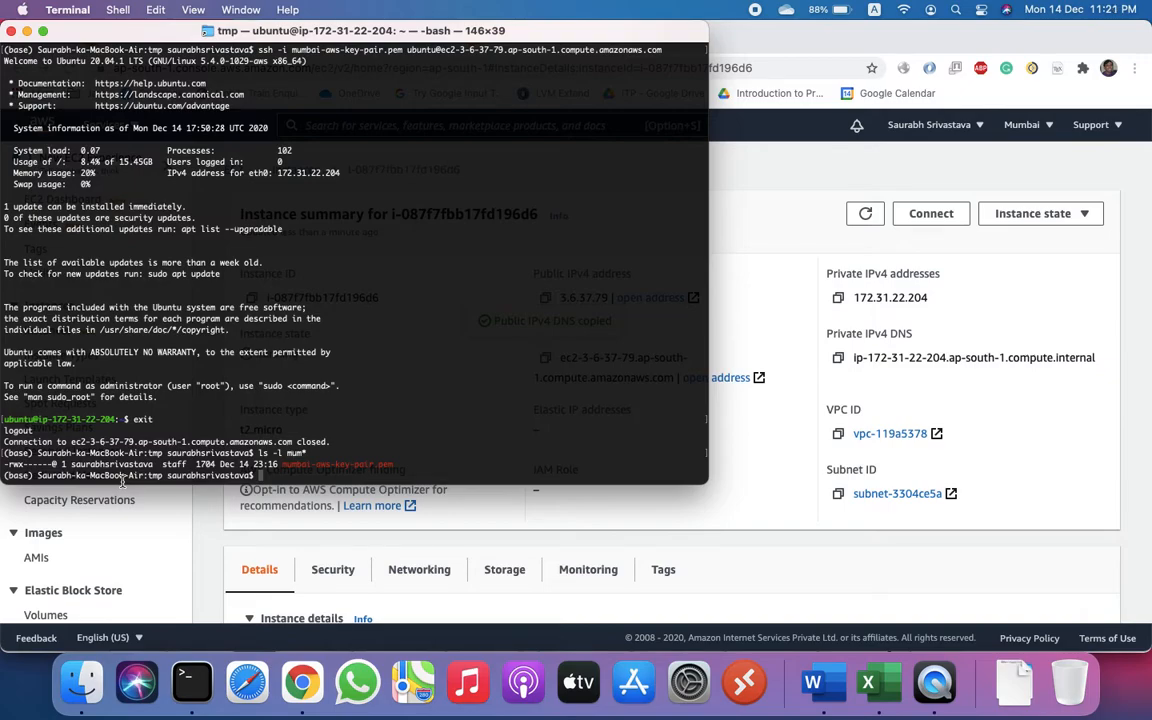
# Set the permissions of mumbai-aws-key-pair.pem to 700 again with chmod.
pyautogui.write('chmod 700 mum')
pyautogui.press('Tab')
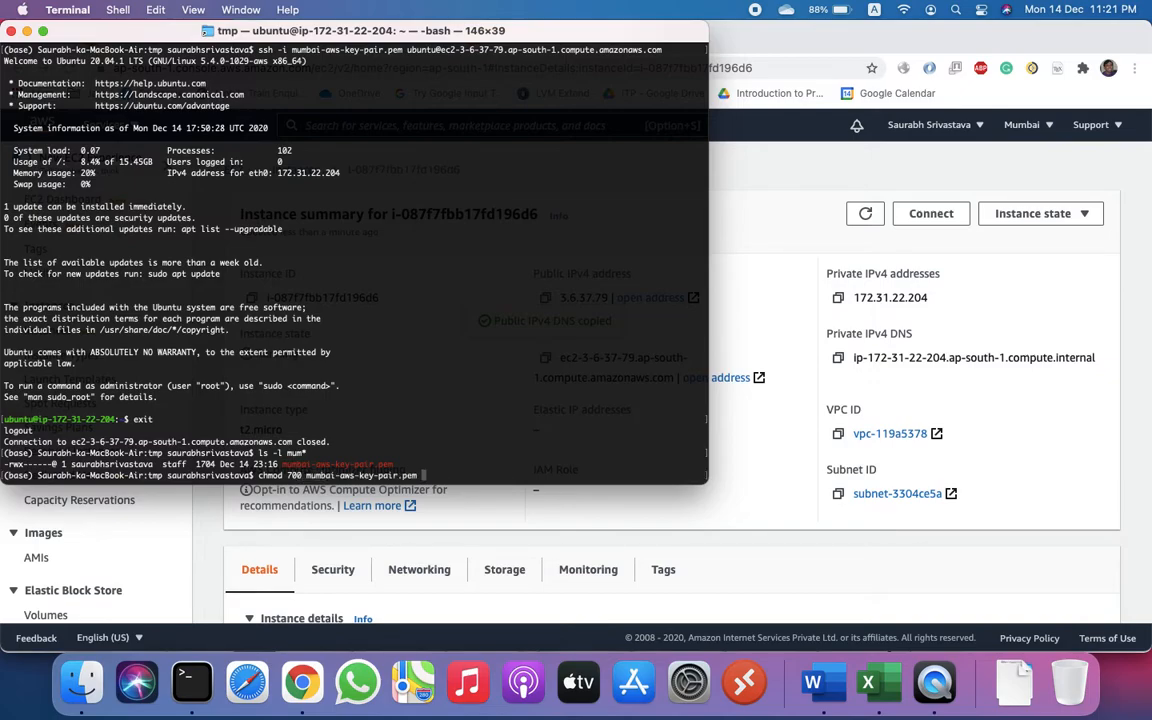
pyautogui.press('Return')
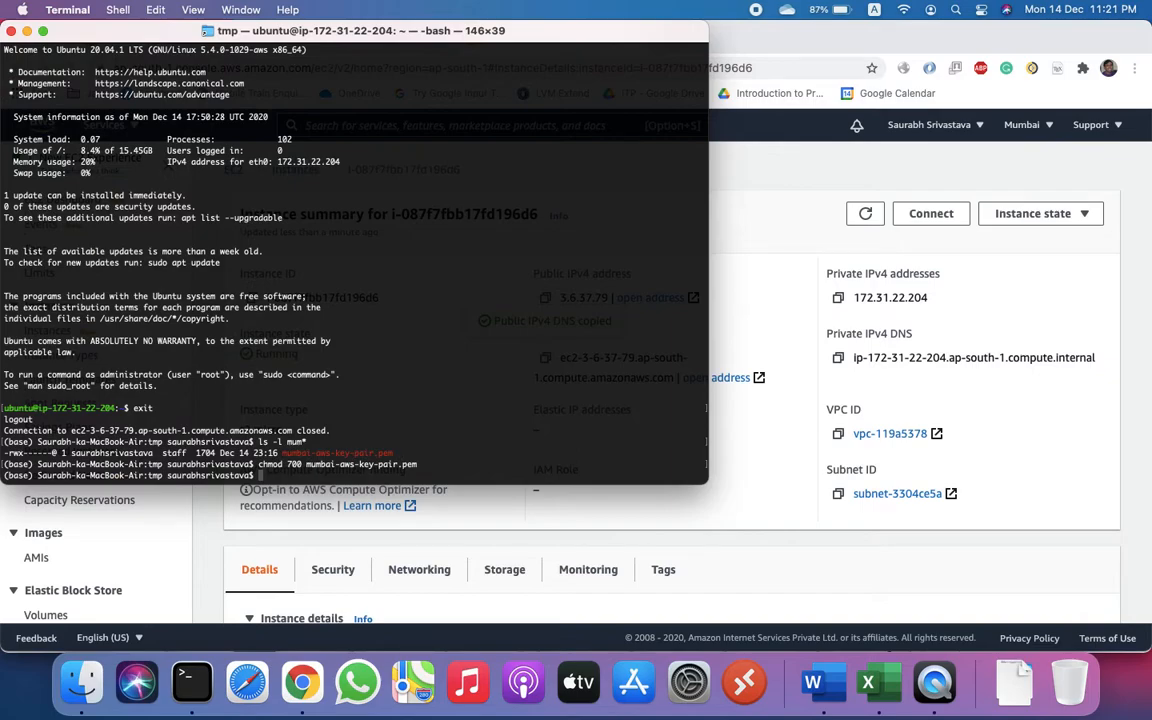
# Connect over SSH as ubuntu with mumbai-aws-key-pair.pem, using the public IPv4 DNS copied from the instance summary as the host.
pyautogui.write('ssh -i mum')
pyautogui.press('Tab')
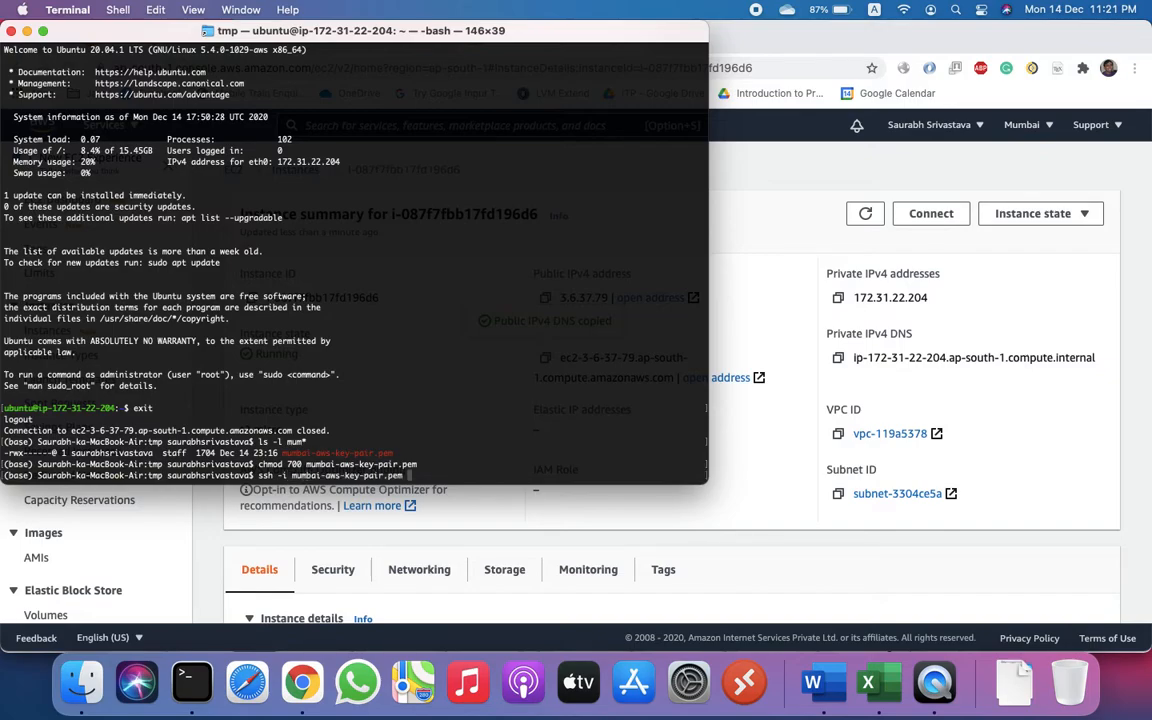
pyautogui.write('ubuntu@')
pyautogui.click(775, 461)
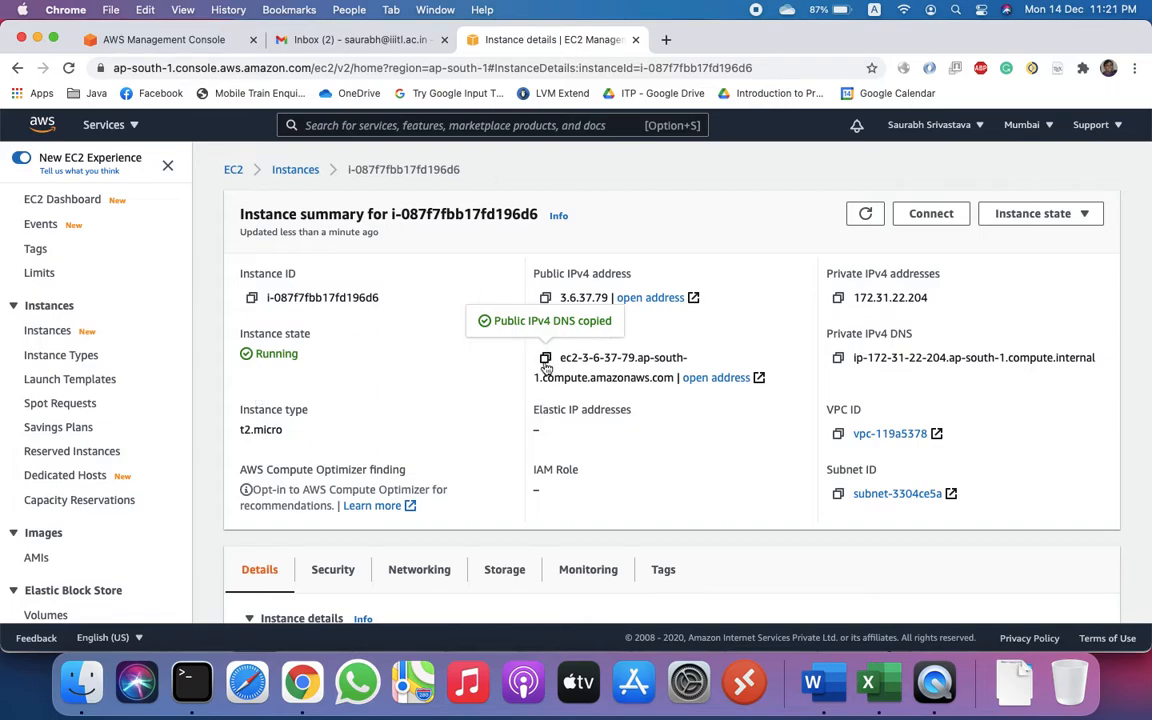
pyautogui.press('super+Tab')
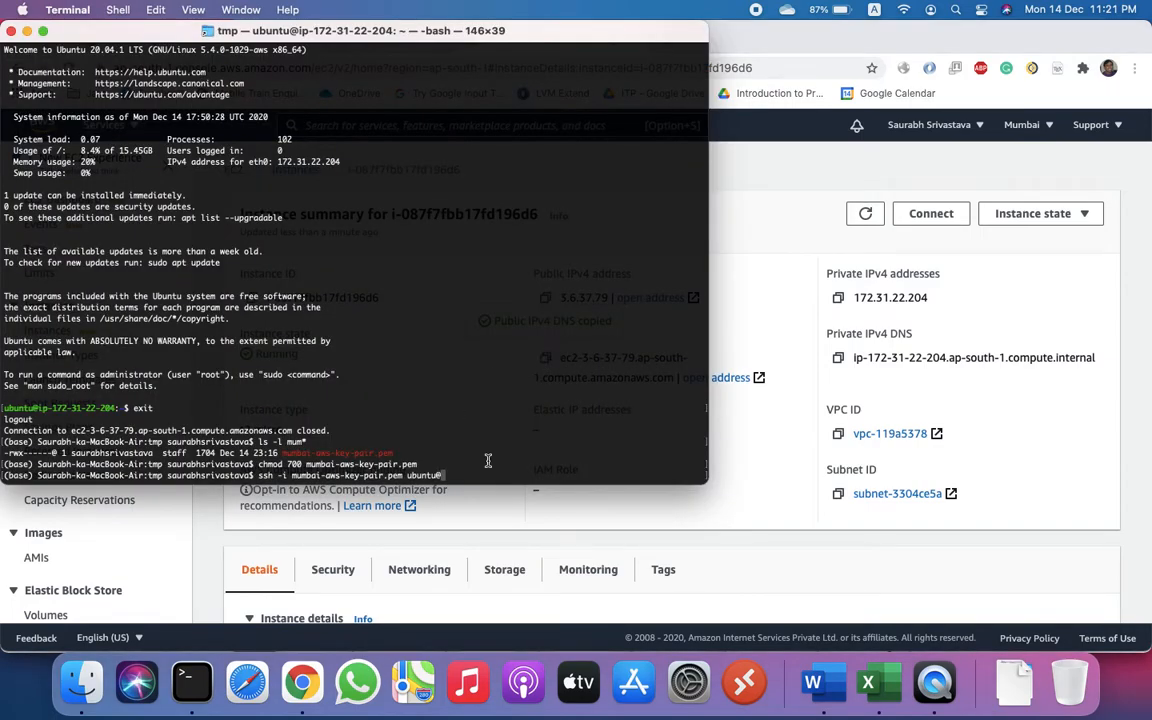
pyautogui.press('super+v')
pyautogui.press('Return')
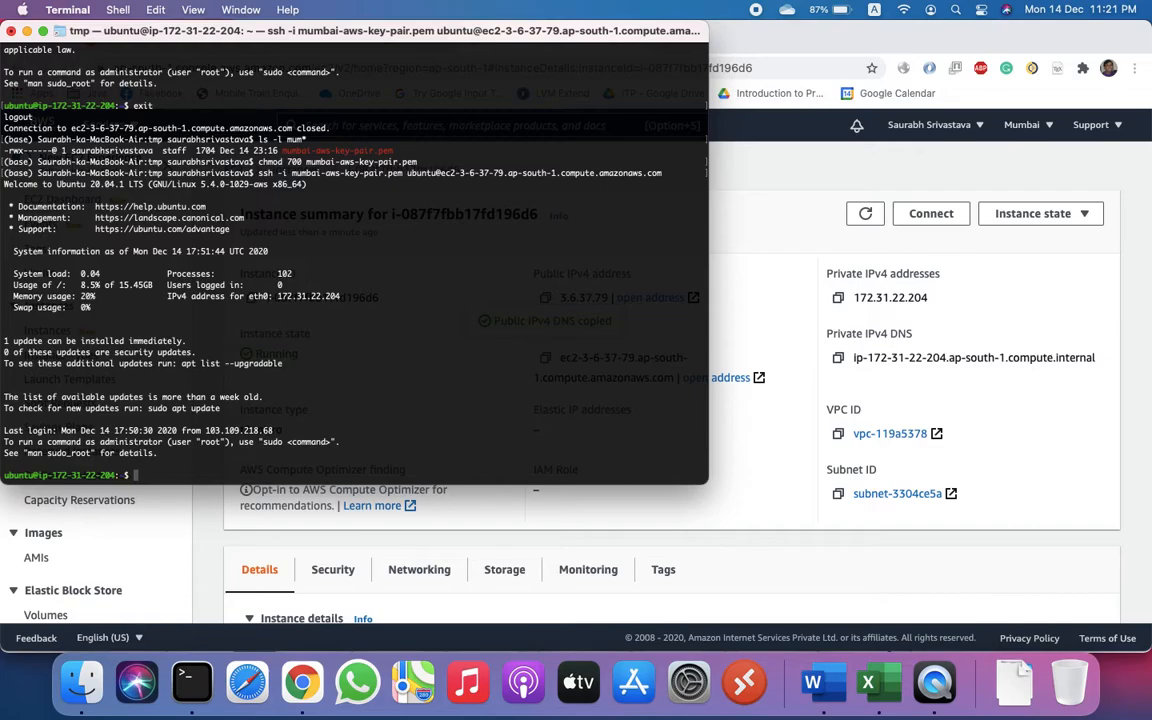
# List the remote directory contents with ls -ltr and print the working directory with pwd.
pyautogui.write('ls -ltr')
pyautogui.press('Return')
pyautogui.write('pwd')
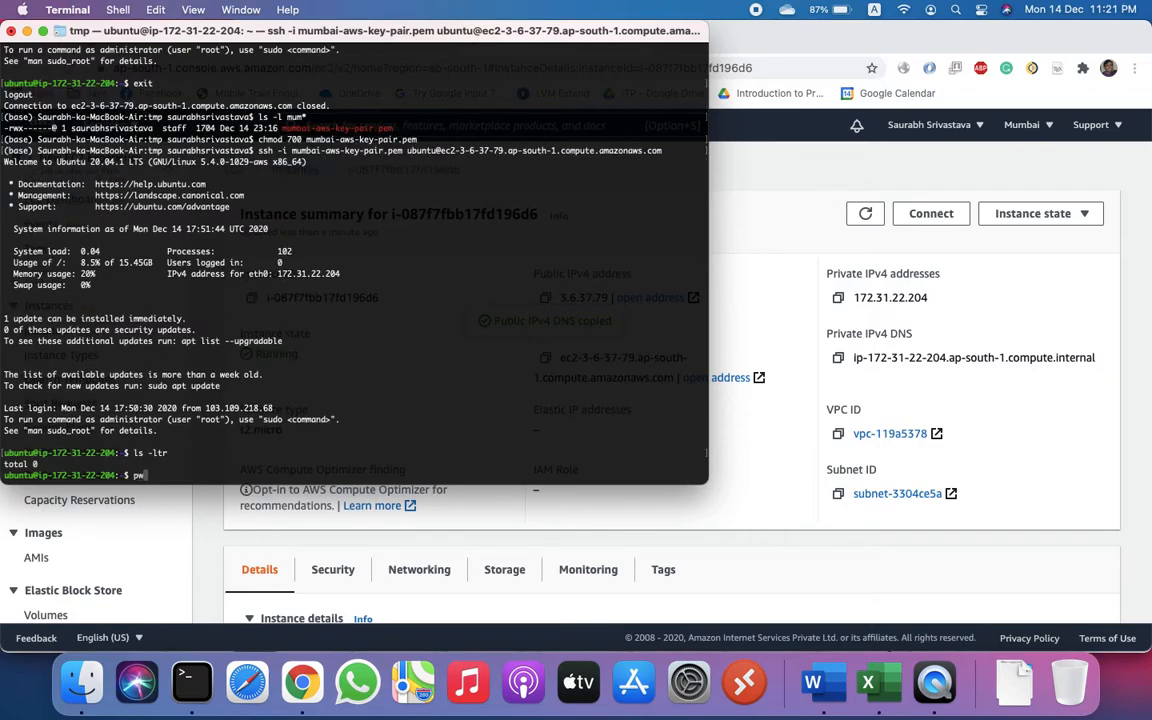
pyautogui.press('Return')
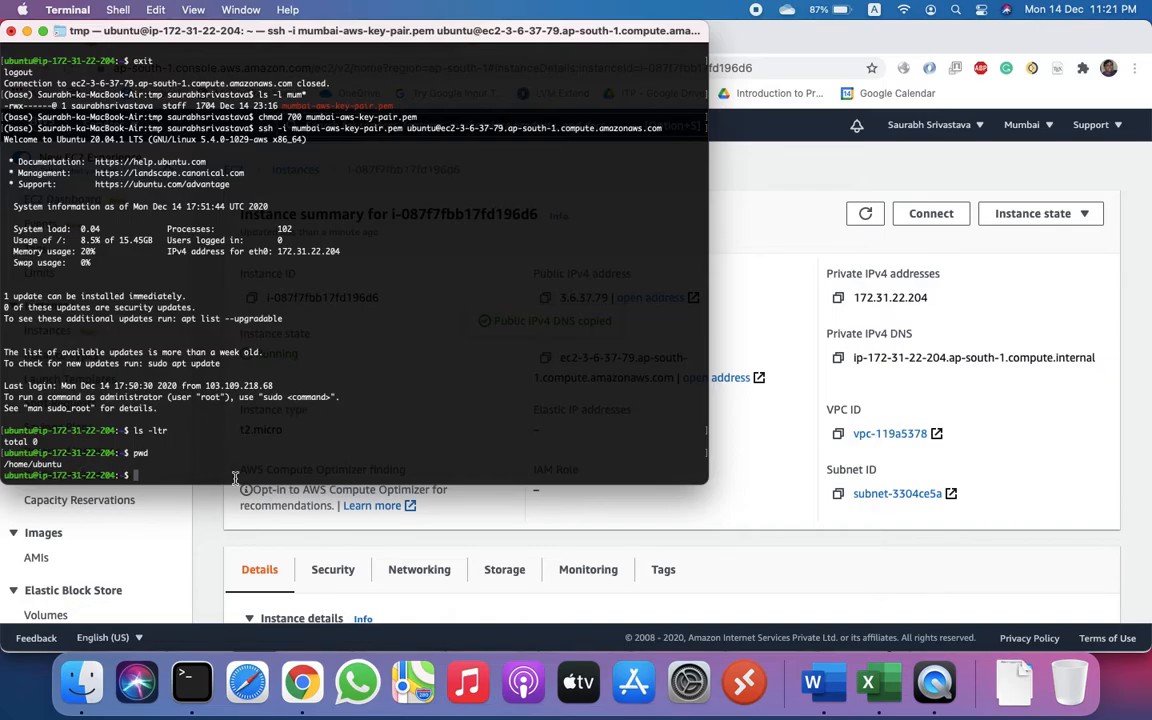
# Log out of the Ubuntu instance in Terminal to end the SSH session.
pyautogui.click(738, 208)
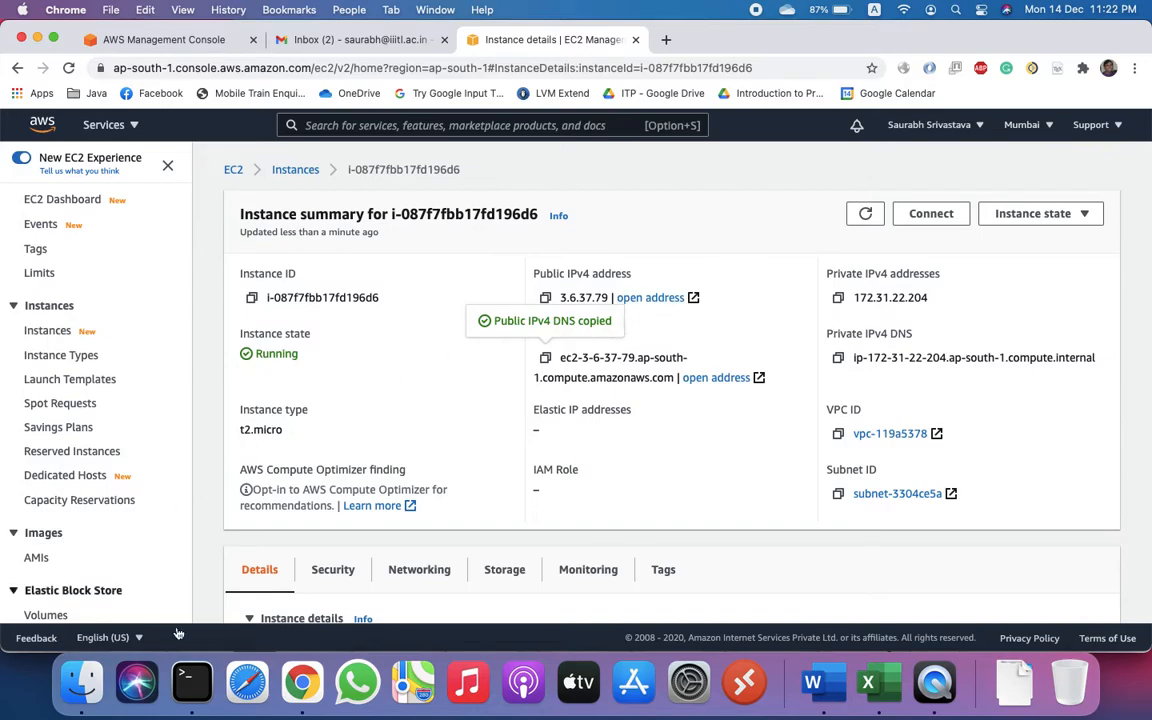
pyautogui.click(192, 682)
pyautogui.write('exit')
pyautogui.press('Return')
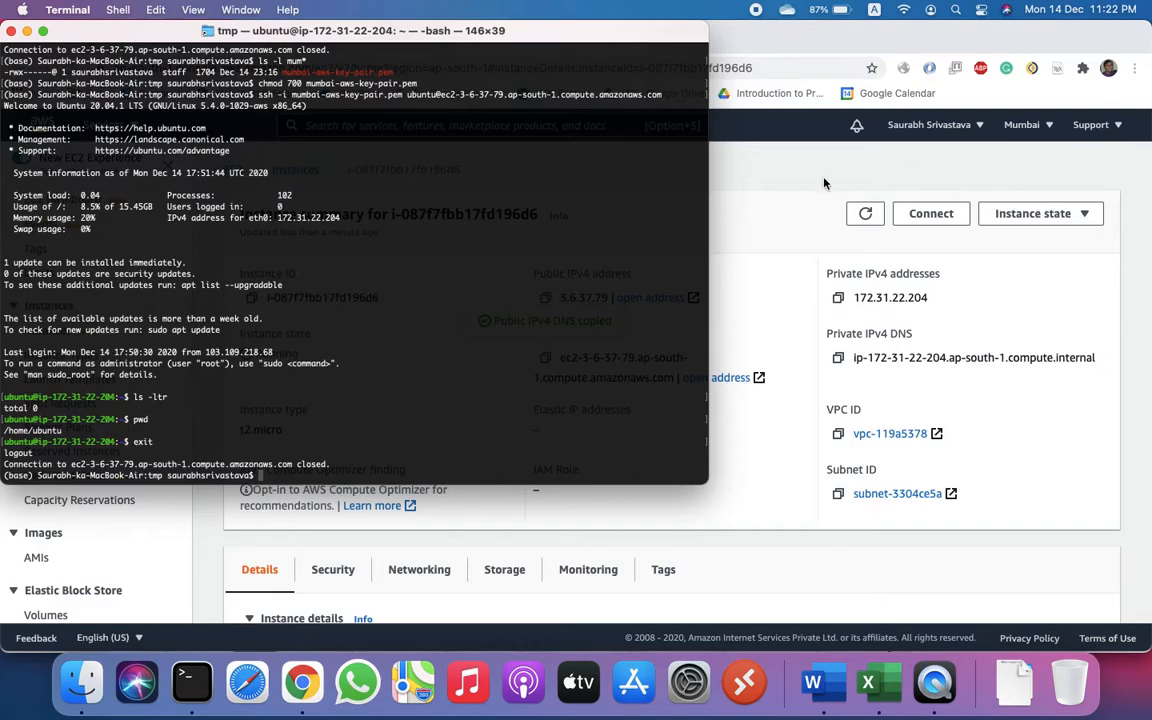
# Stop the EC2 instance from its summary page in the AWS console and confirm the stop.
pyautogui.click(826, 181)
pyautogui.click(1066, 218)
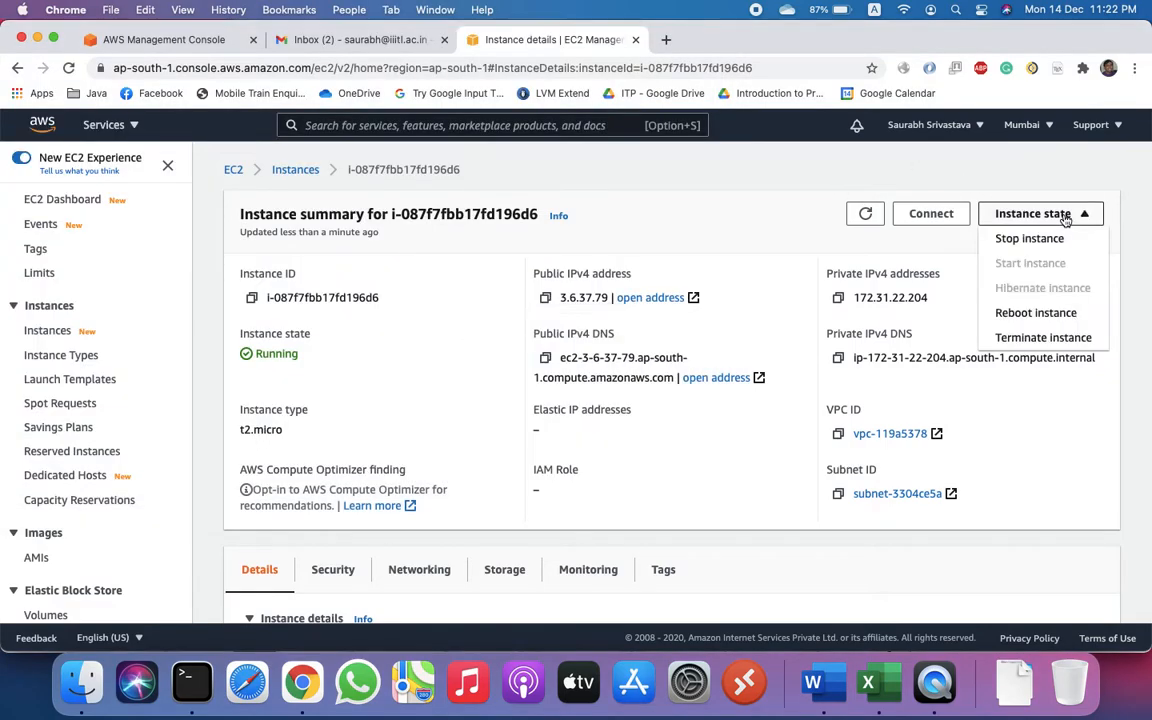
pyautogui.click(1049, 238)
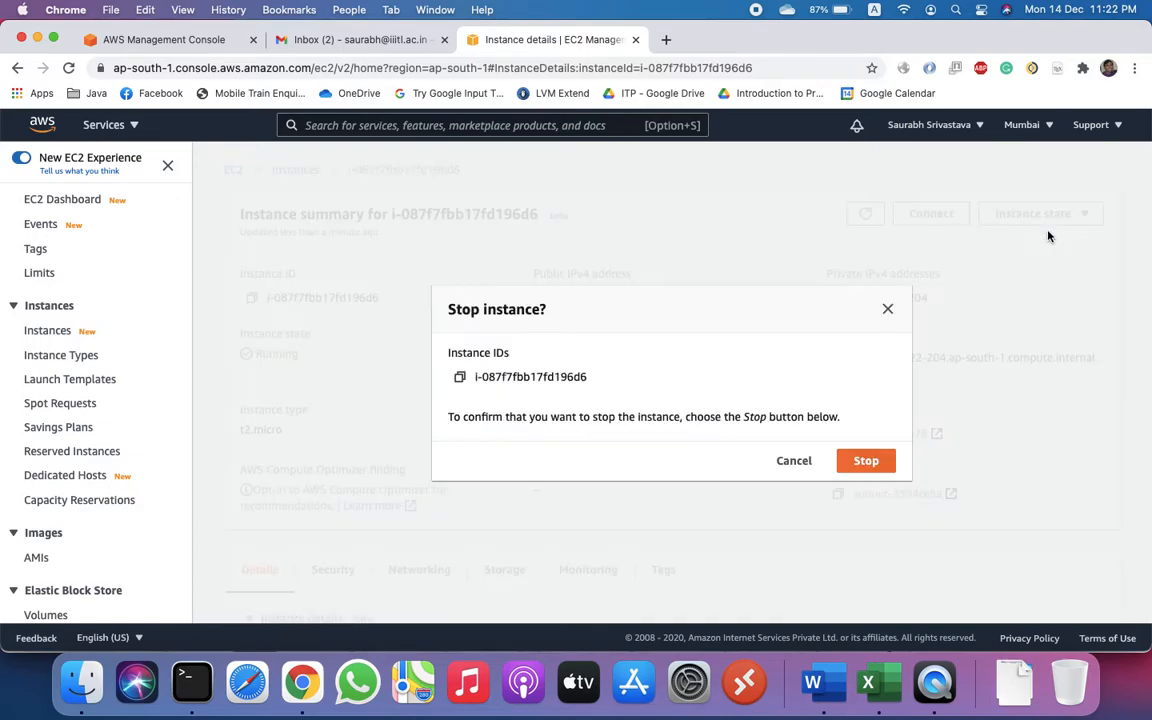
pyautogui.click(865, 461)
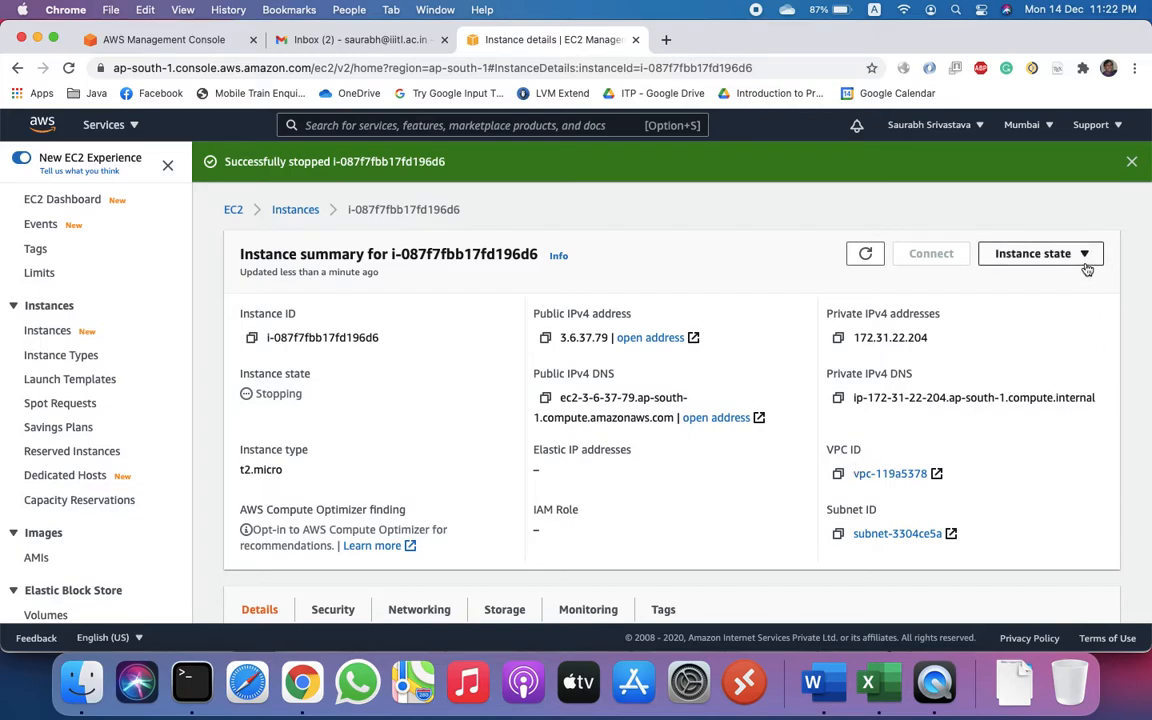
# Reopen the instance's details from the Instances list and check its available state actions.
pyautogui.click(313, 213)
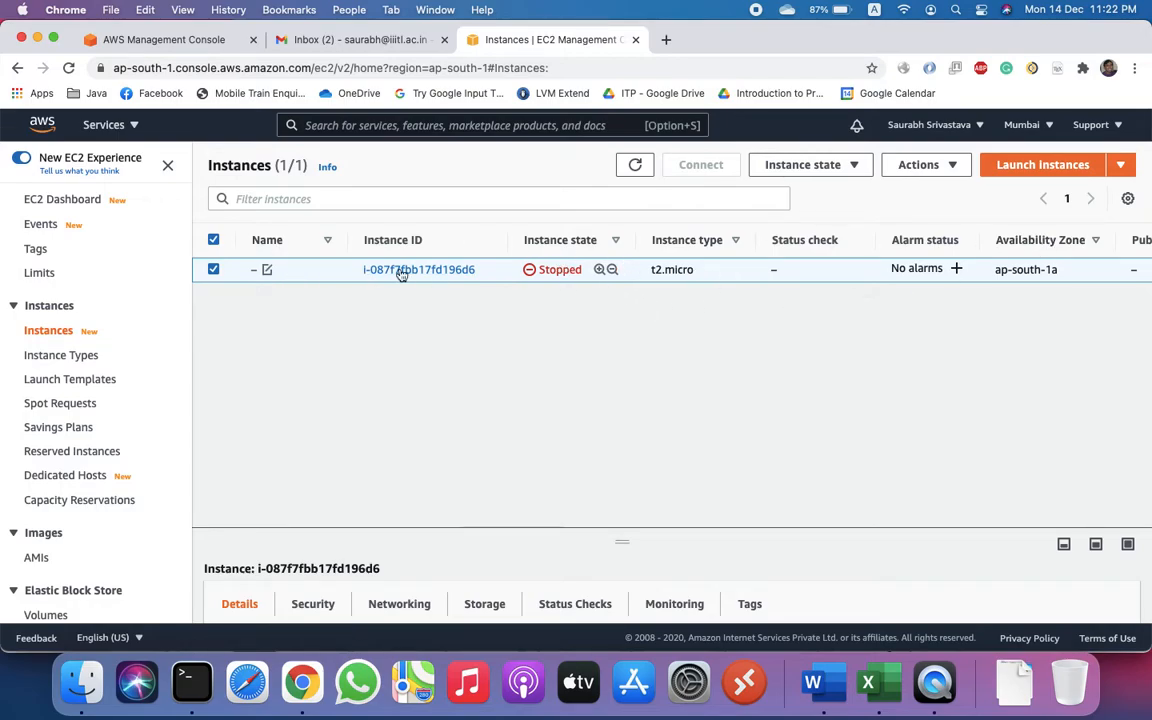
pyautogui.click(463, 270)
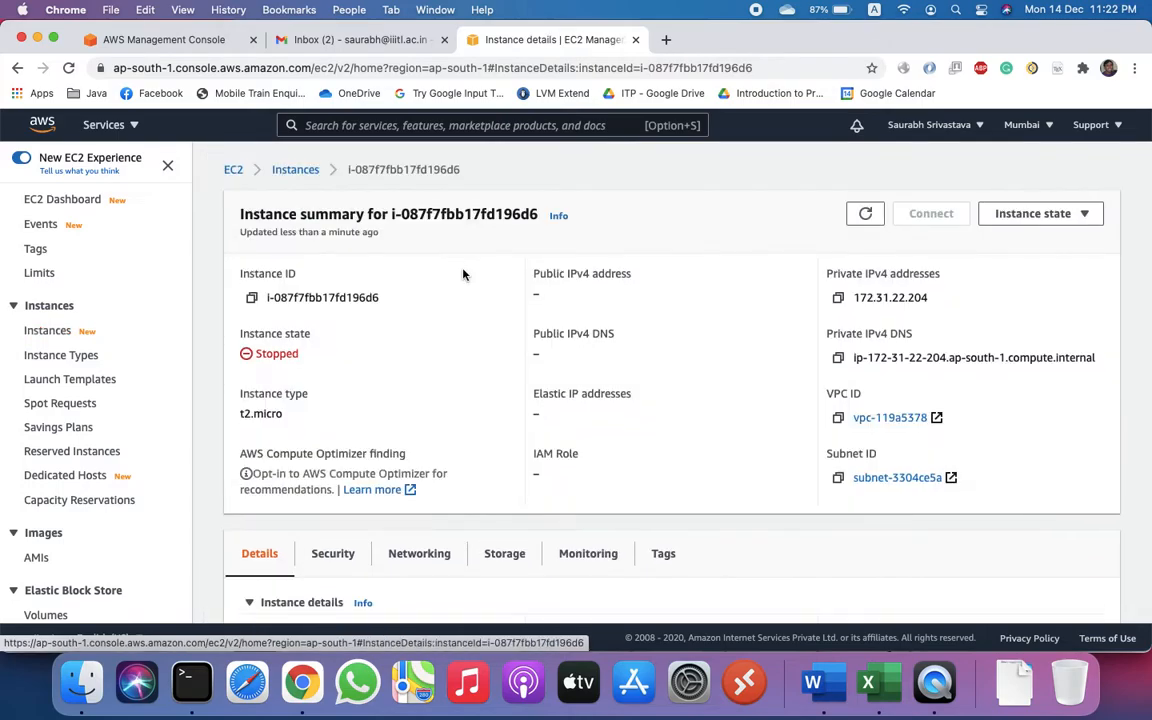
pyautogui.click(1081, 218)
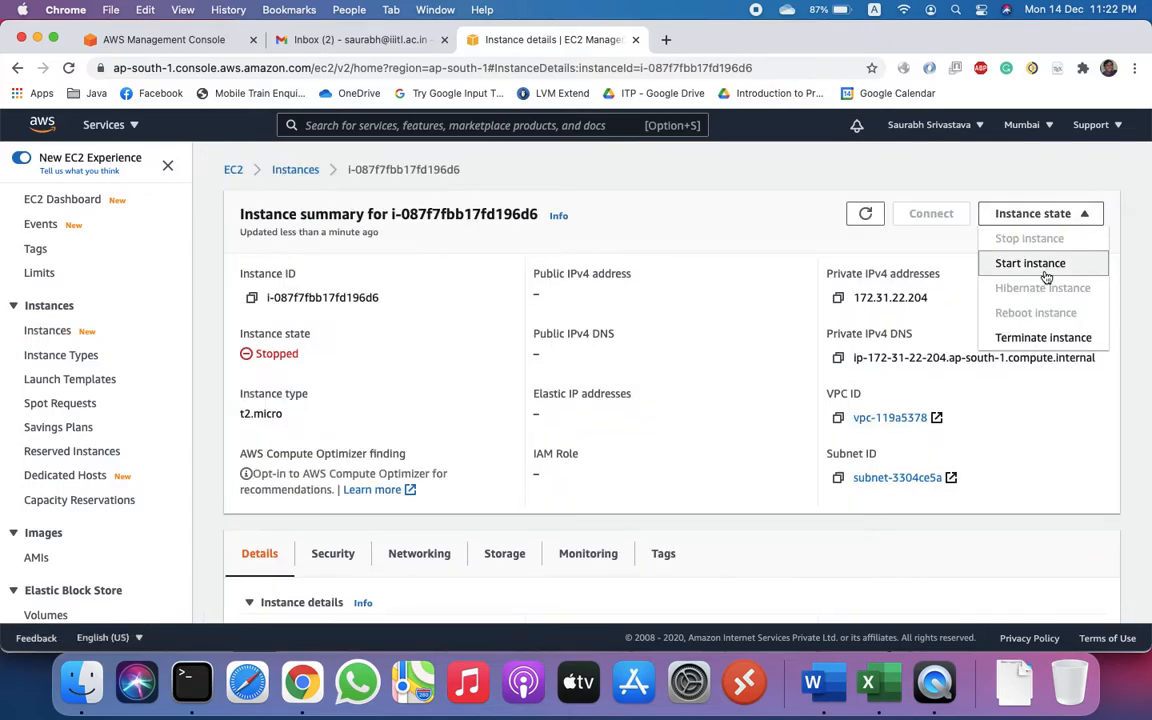
pyautogui.click(1090, 219)
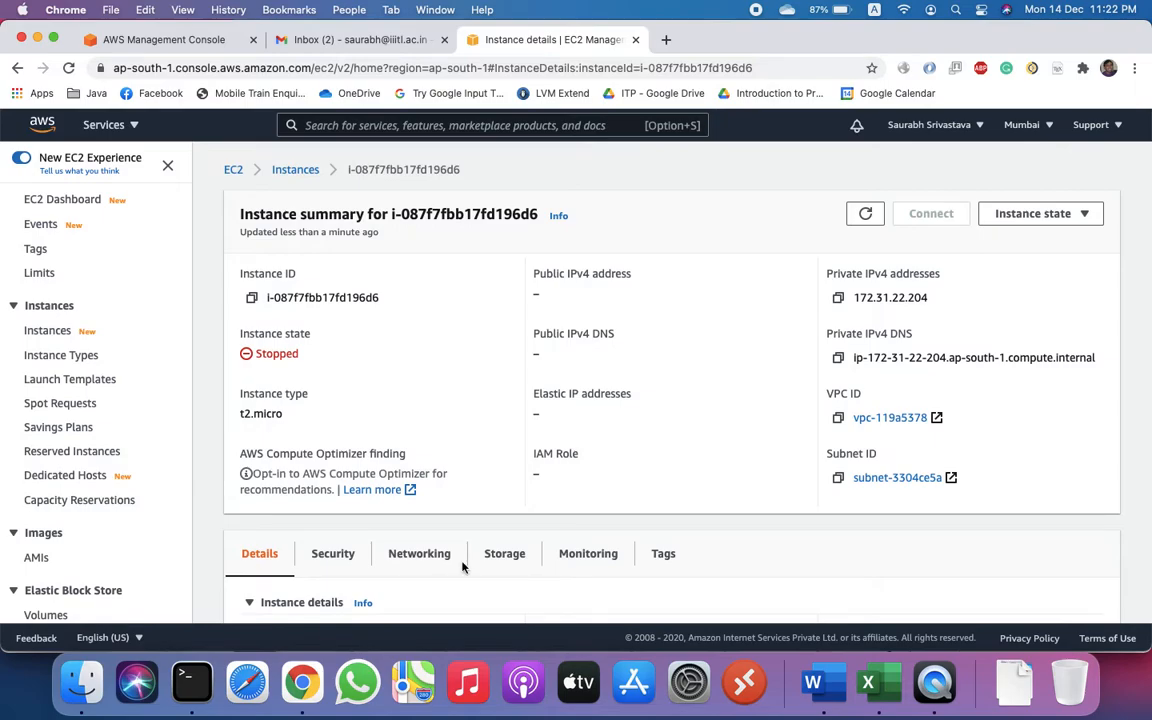
# Recall the last SSH command in Terminal without running it, and return to the browser.
pyautogui.click(192, 684)
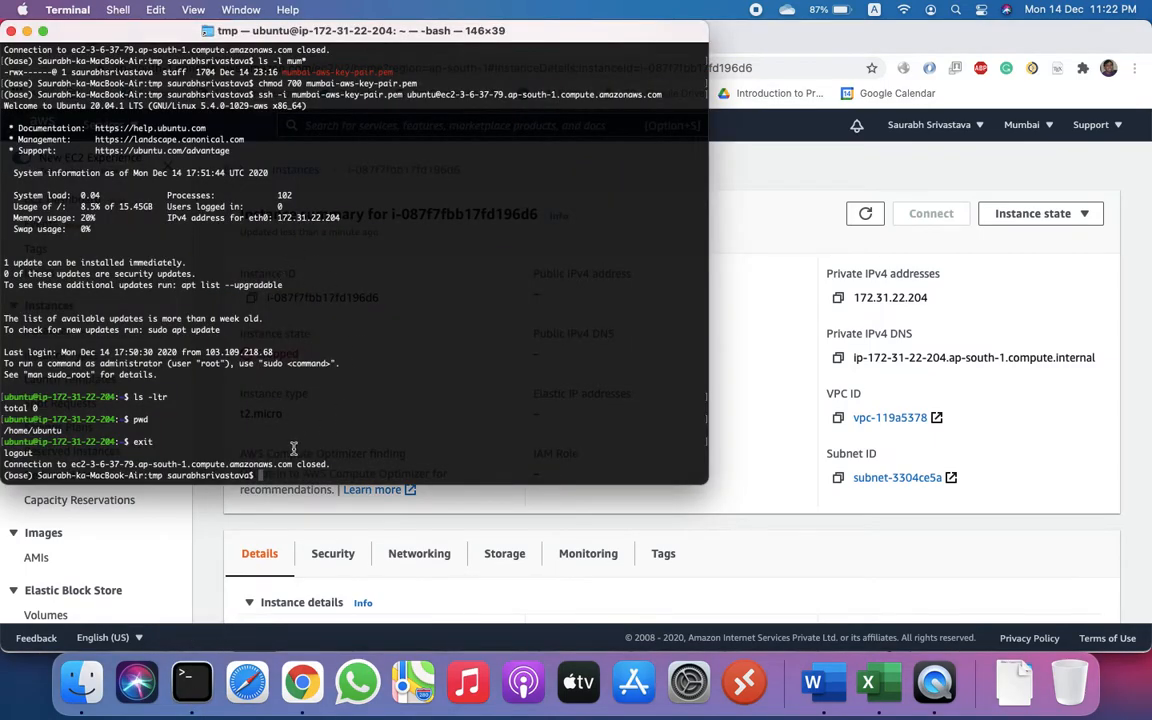
pyautogui.press('Up')
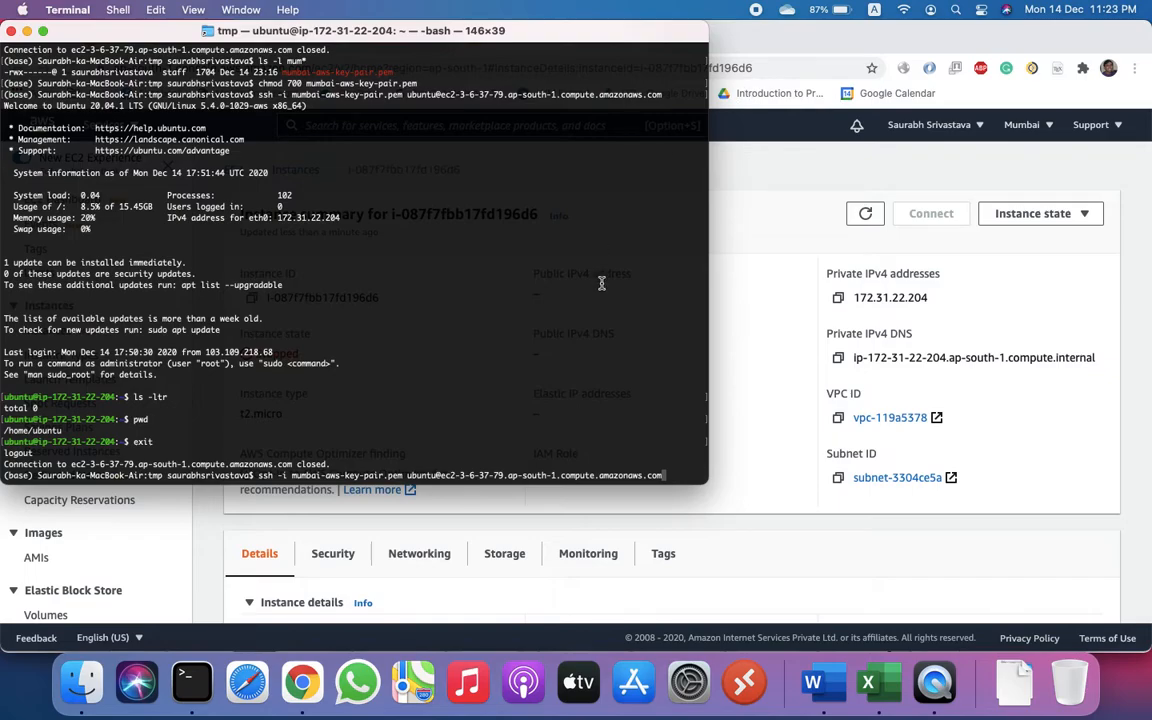
pyautogui.click(798, 46)
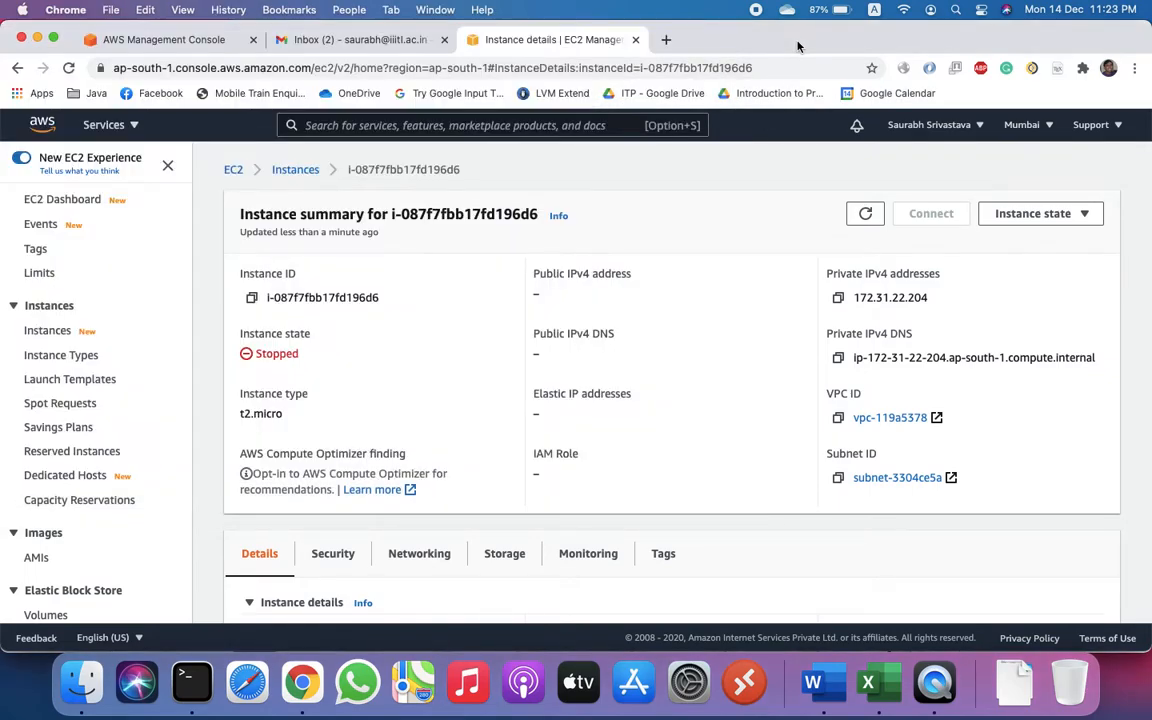
# Search Google for putty in a new browser tab and open the putty.org download page.
pyautogui.click(665, 40)
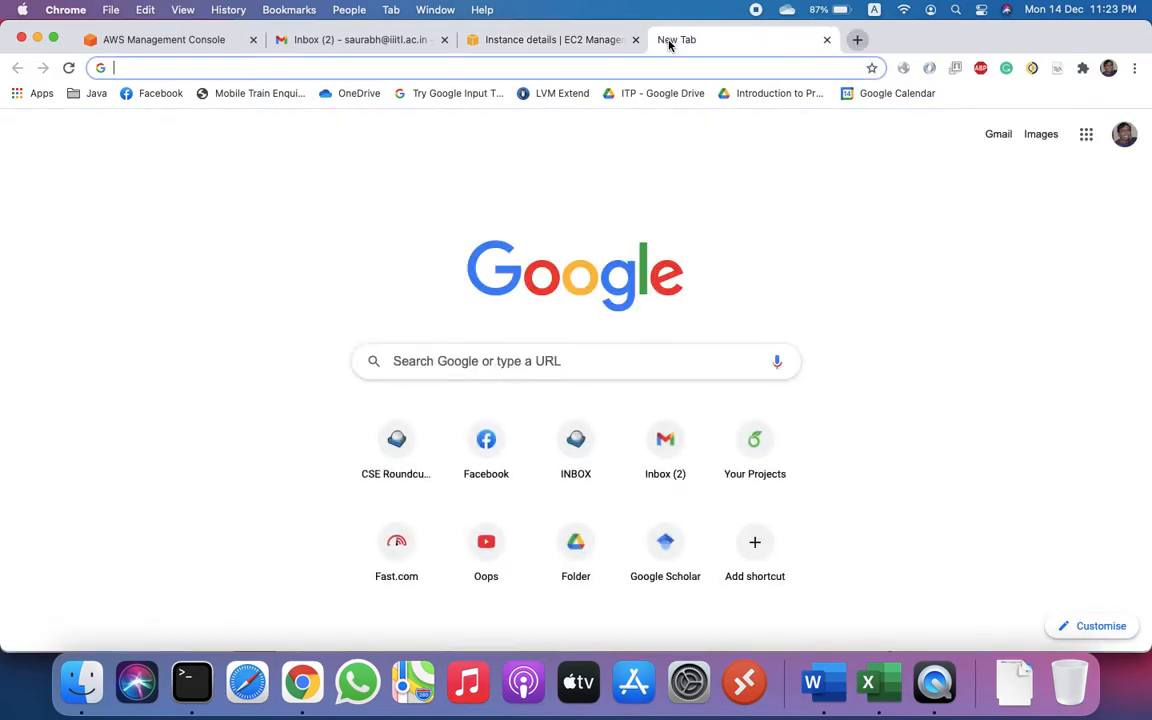
pyautogui.write('p')
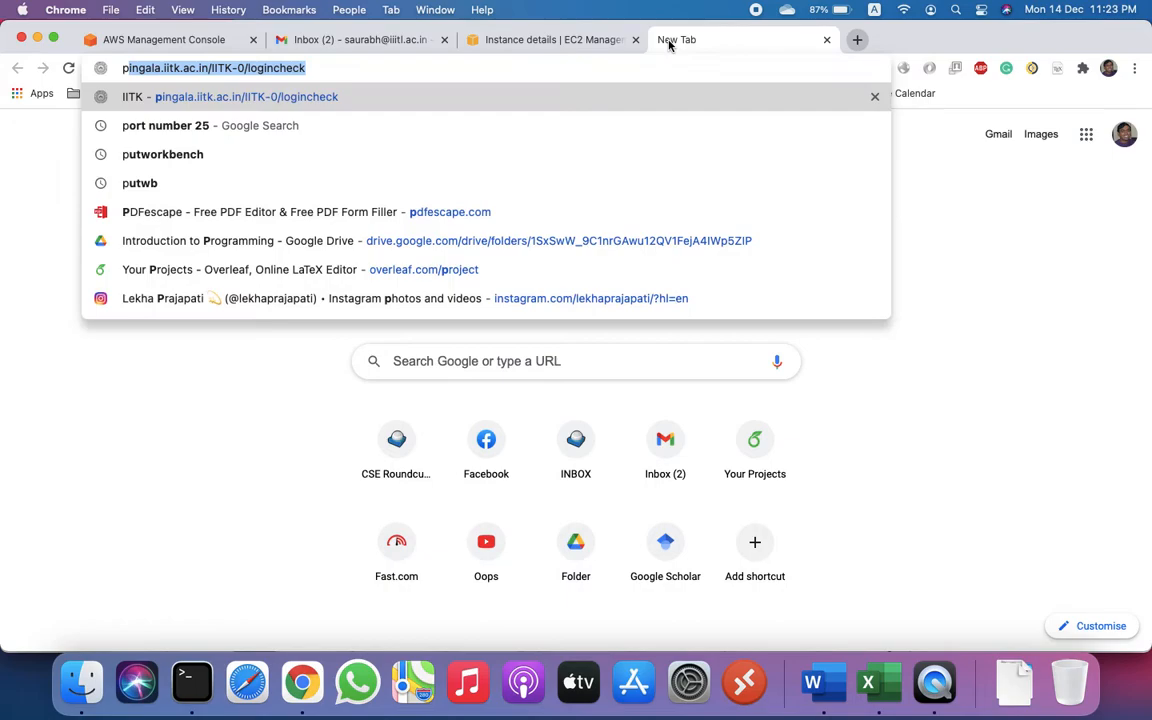
pyautogui.write('utty')
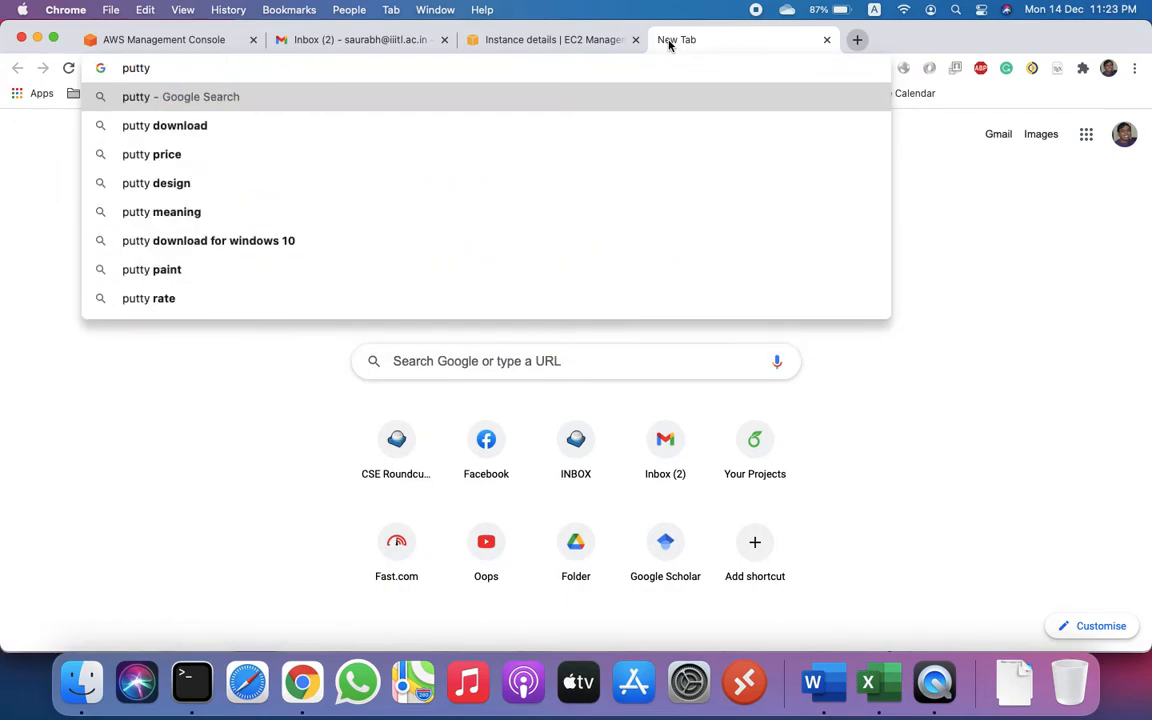
pyautogui.press('Return')
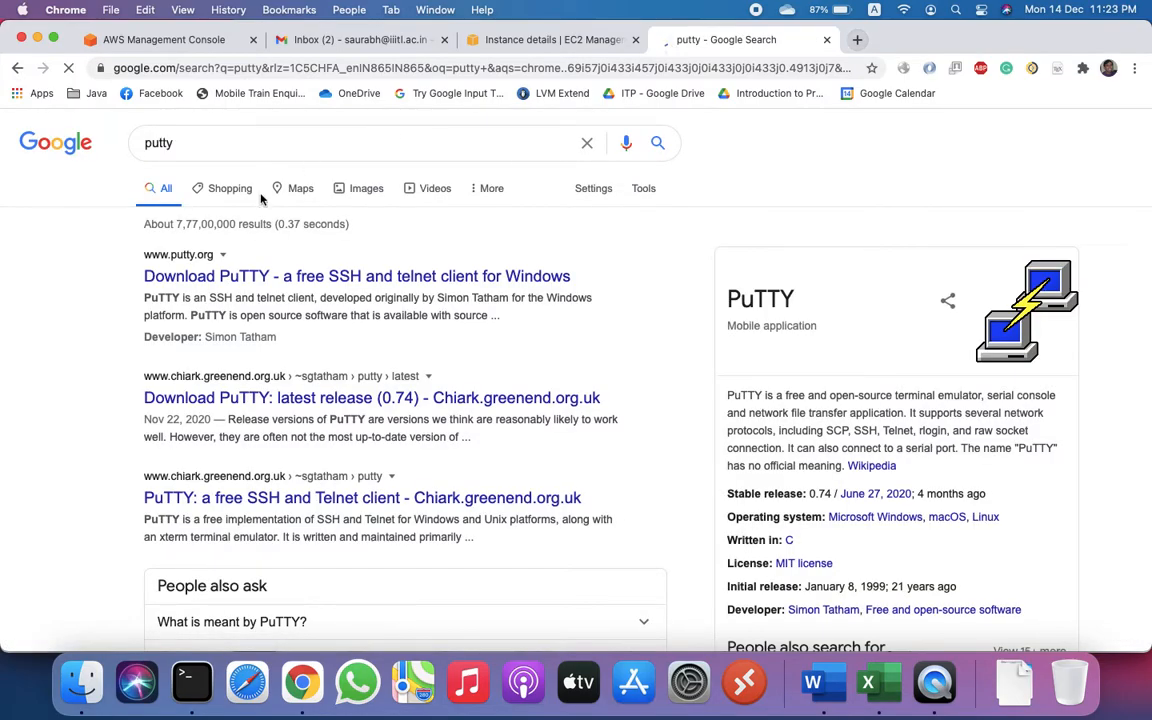
pyautogui.click(372, 277)
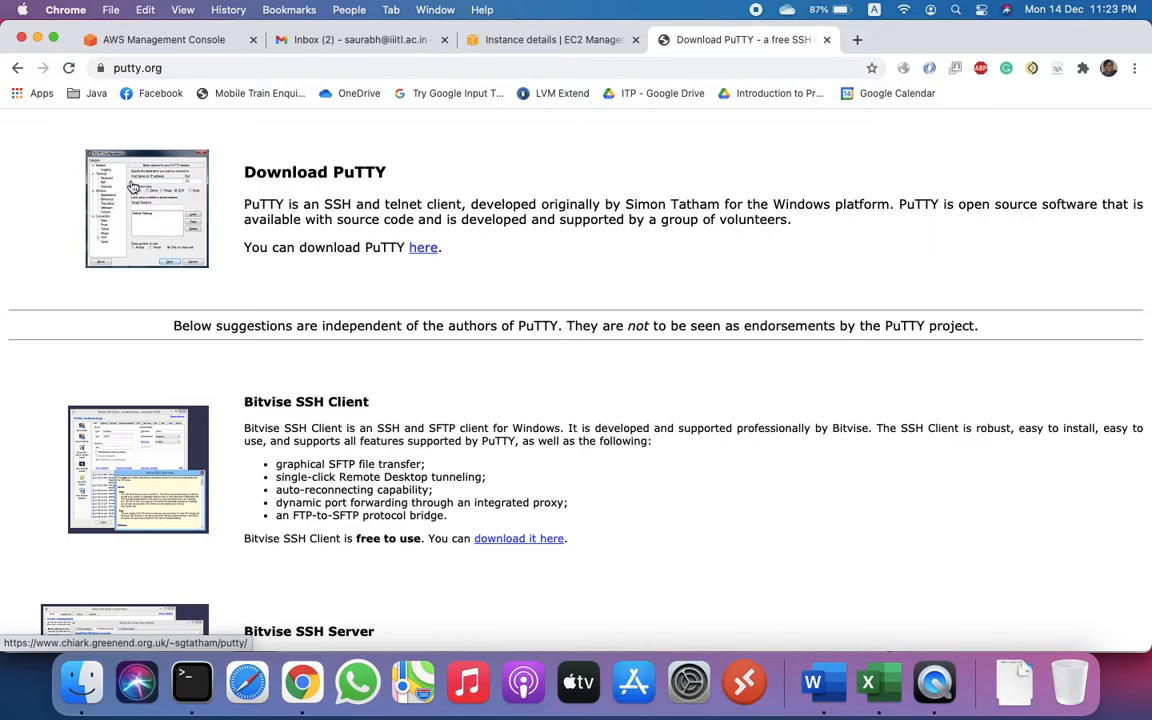
# Return to Terminal and highlight the instance's public DNS host name in the recalled SSH command.
pyautogui.click(555, 40)
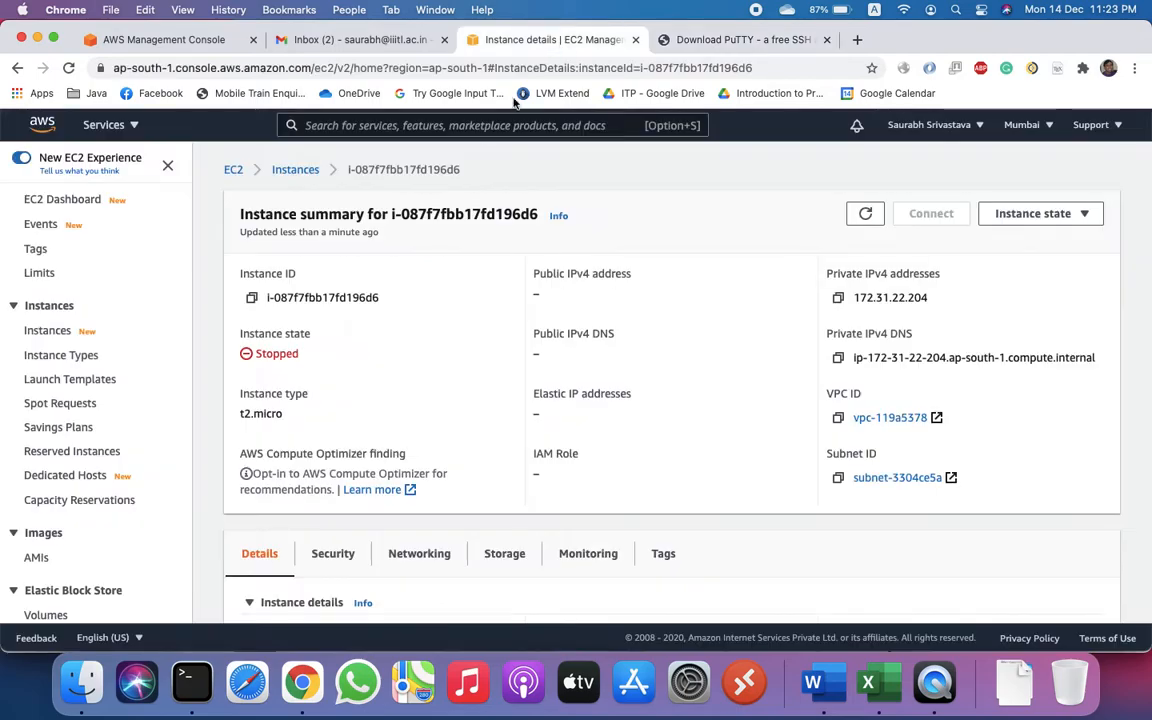
pyautogui.click(194, 675)
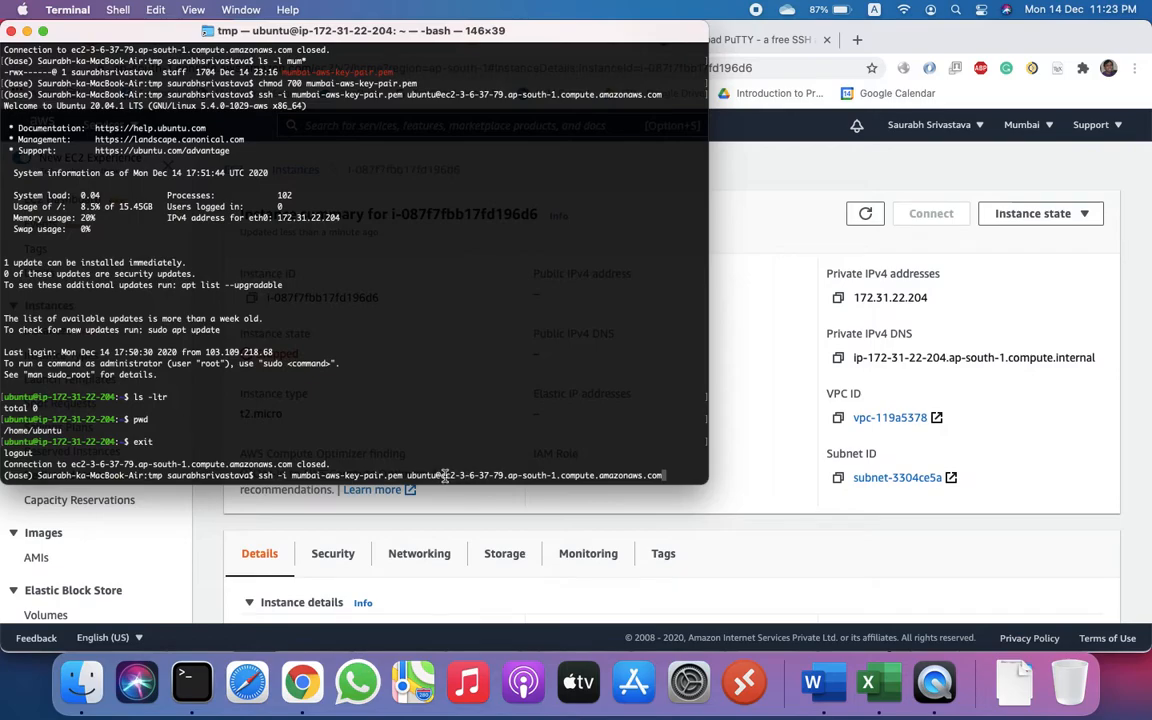
pyautogui.moveTo(441, 476); pyautogui.dragTo(659, 472)
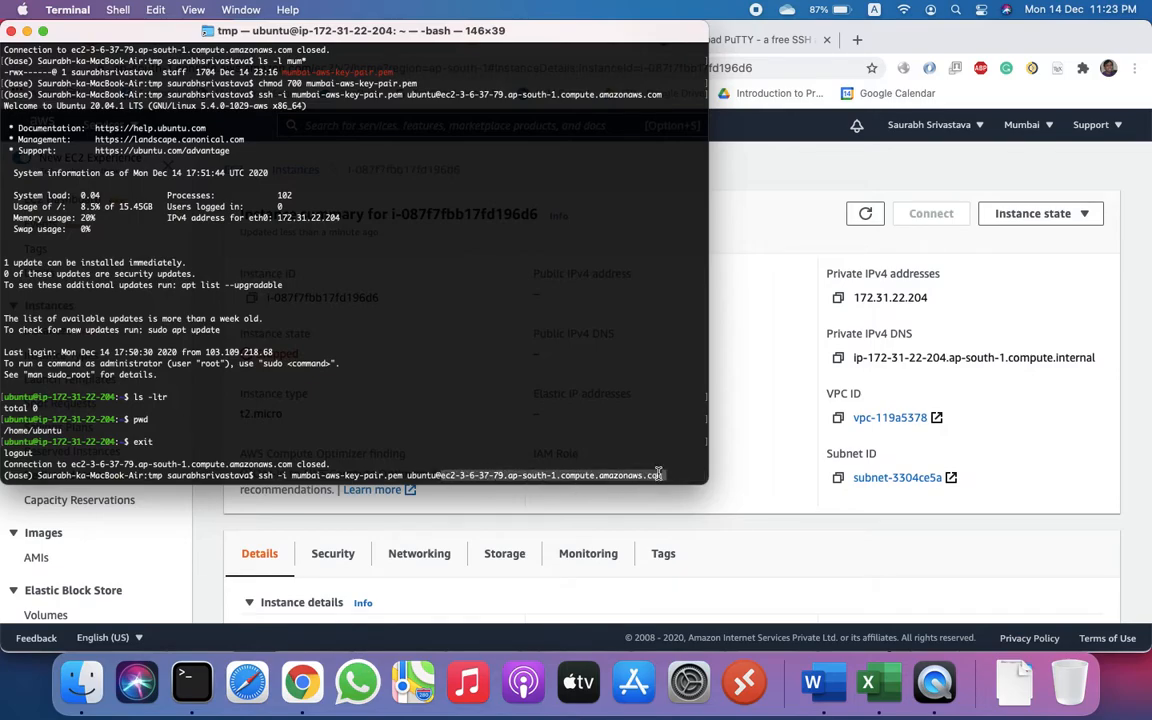
# Search Google for putty with pem file in a new tab and open the AWS guide on connecting from Windows using PuTTY.
pyautogui.click(859, 40)
pyautogui.write('putty')
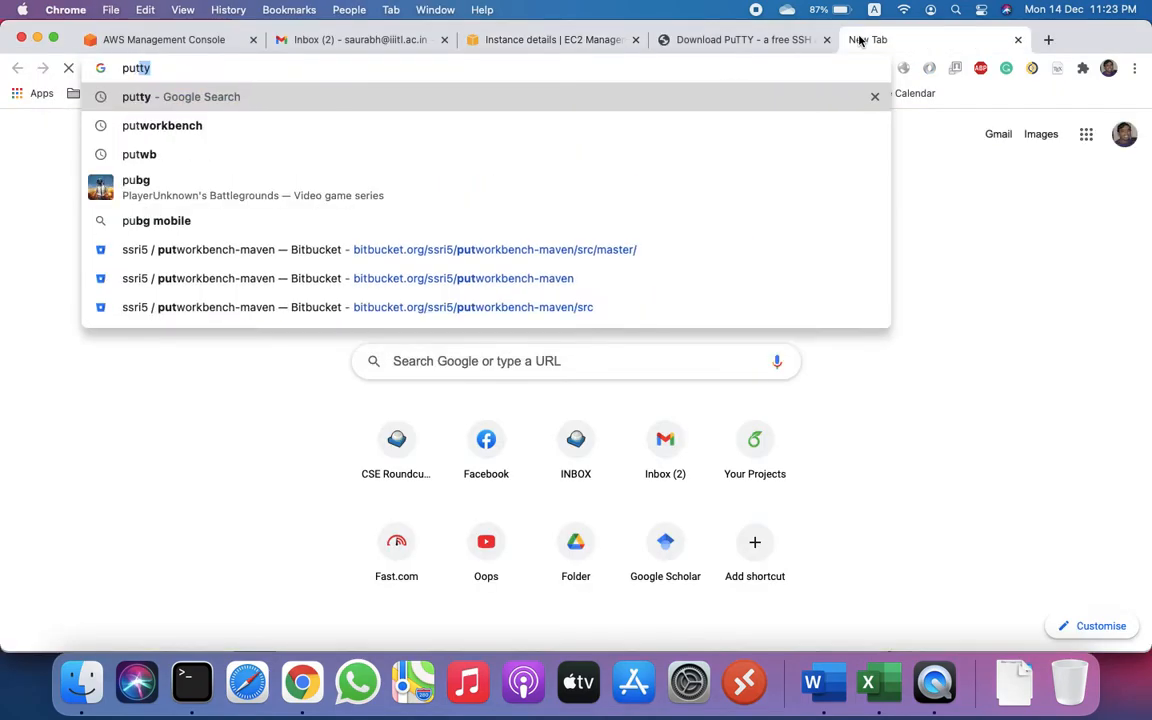
pyautogui.write(' with')
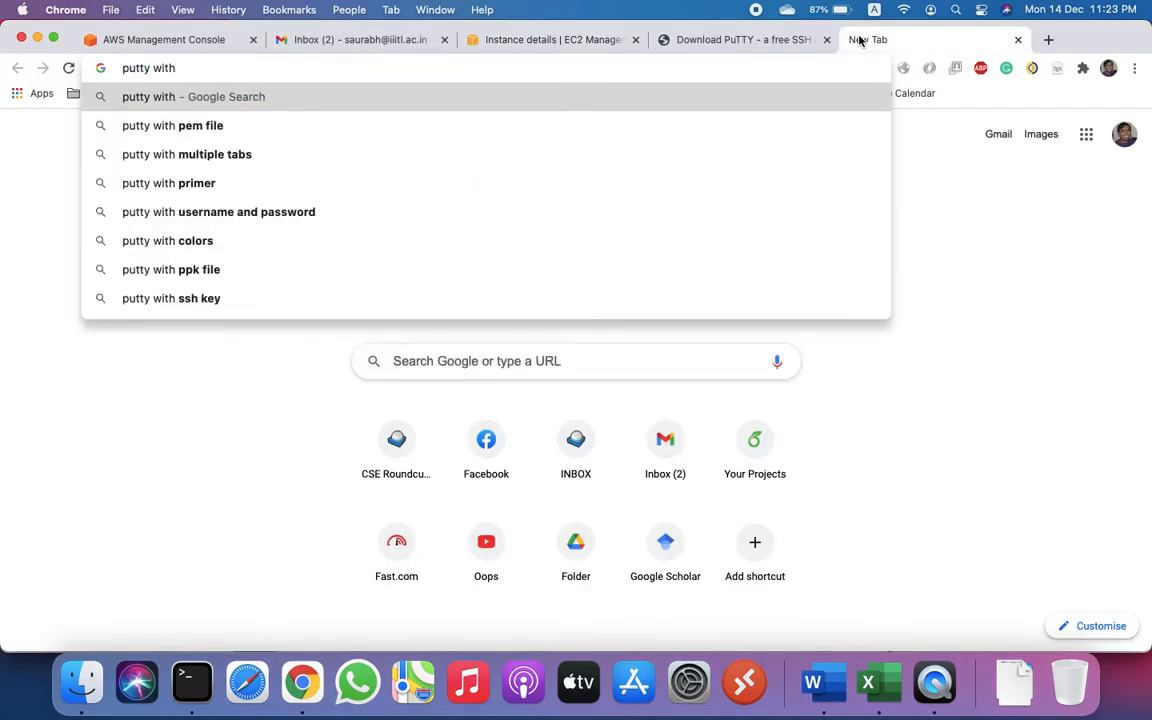
pyautogui.press('Down')
pyautogui.press('Return')
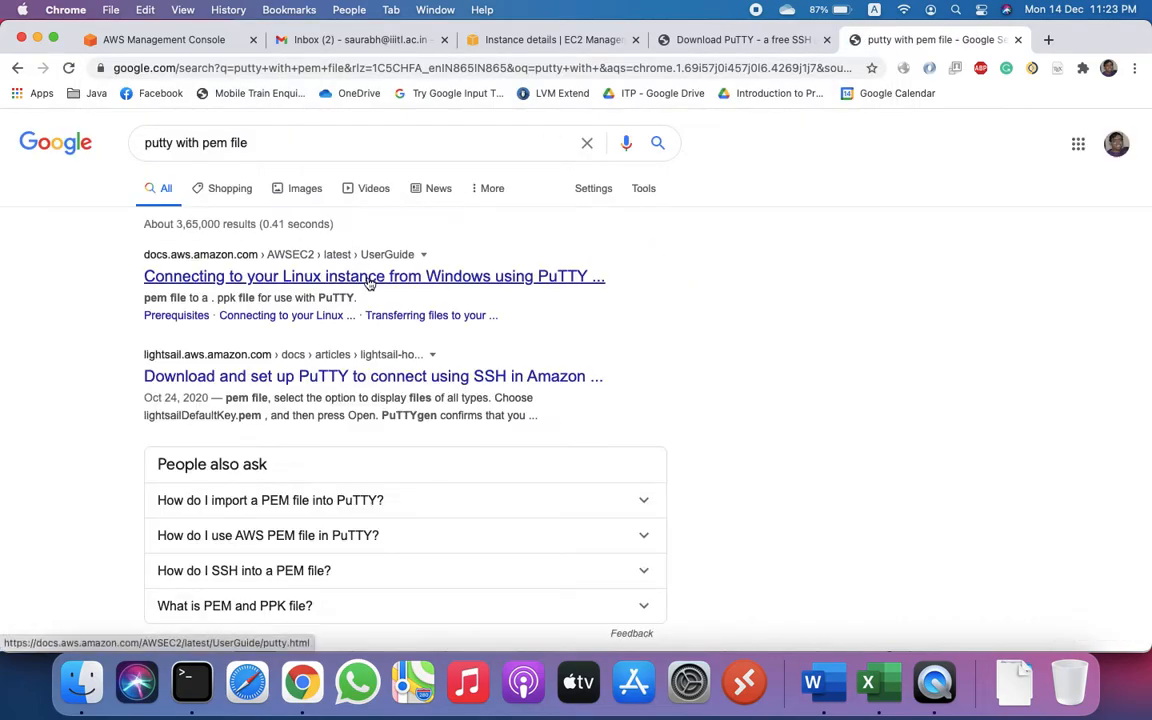
pyautogui.click(369, 280)
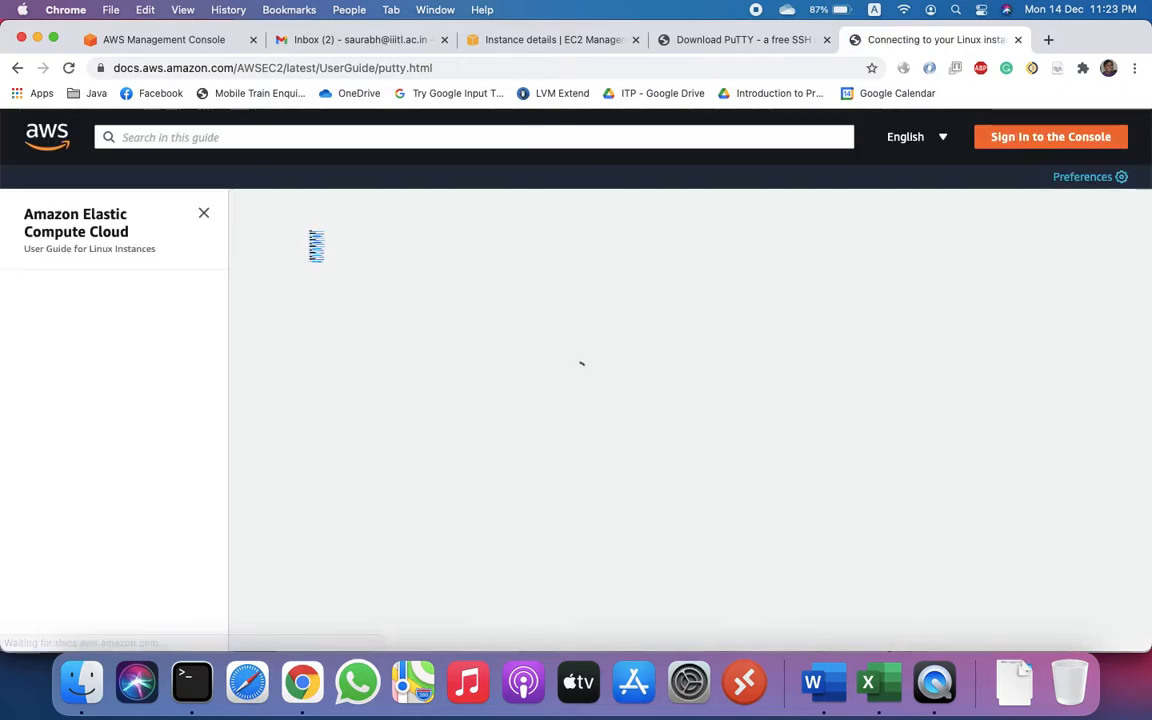
# Review the AWS guide's sections on prerequisites, converting the private key with PuTTYgen and connecting to a Linux instance.
pyautogui.scroll(-20, 515, 430)
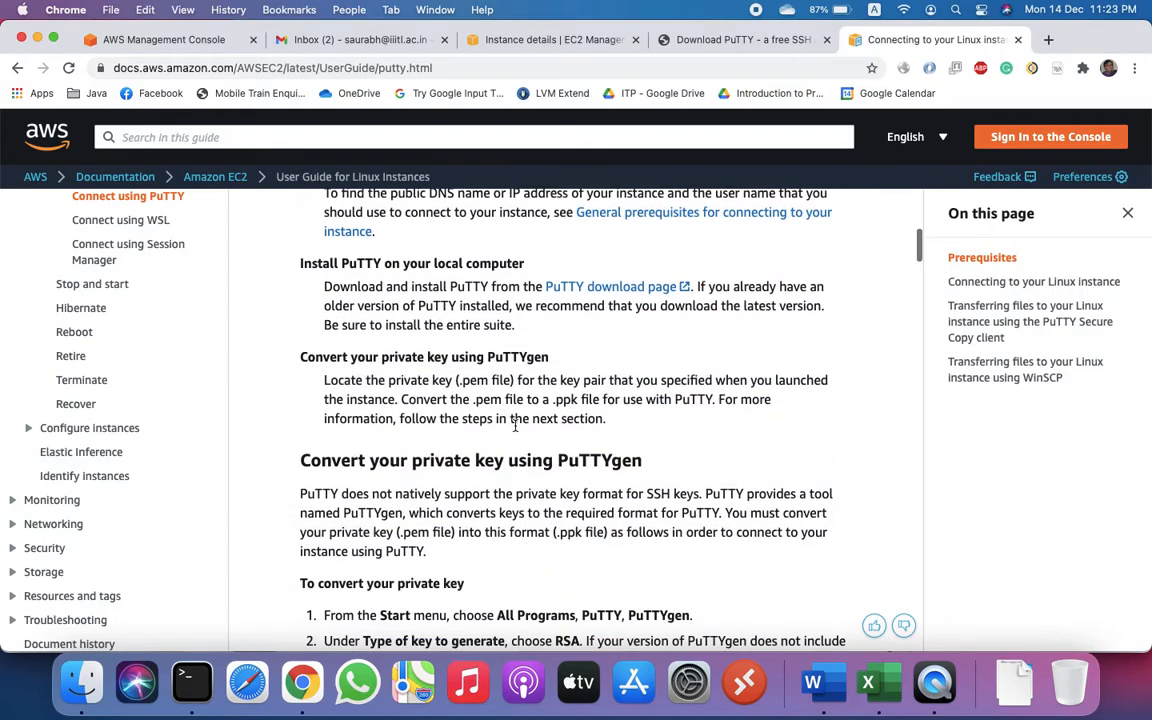
pyautogui.scroll(-8, 515, 430)
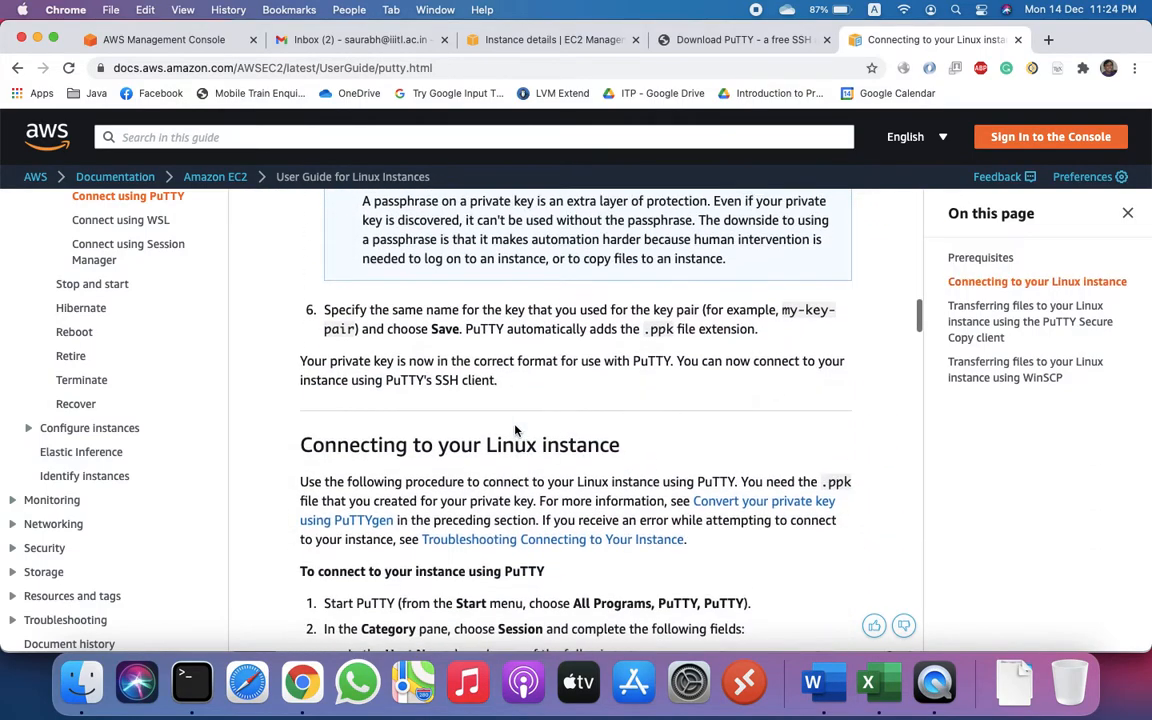
pyautogui.scroll(5, 515, 427)
pyautogui.scroll(15, 515, 427)
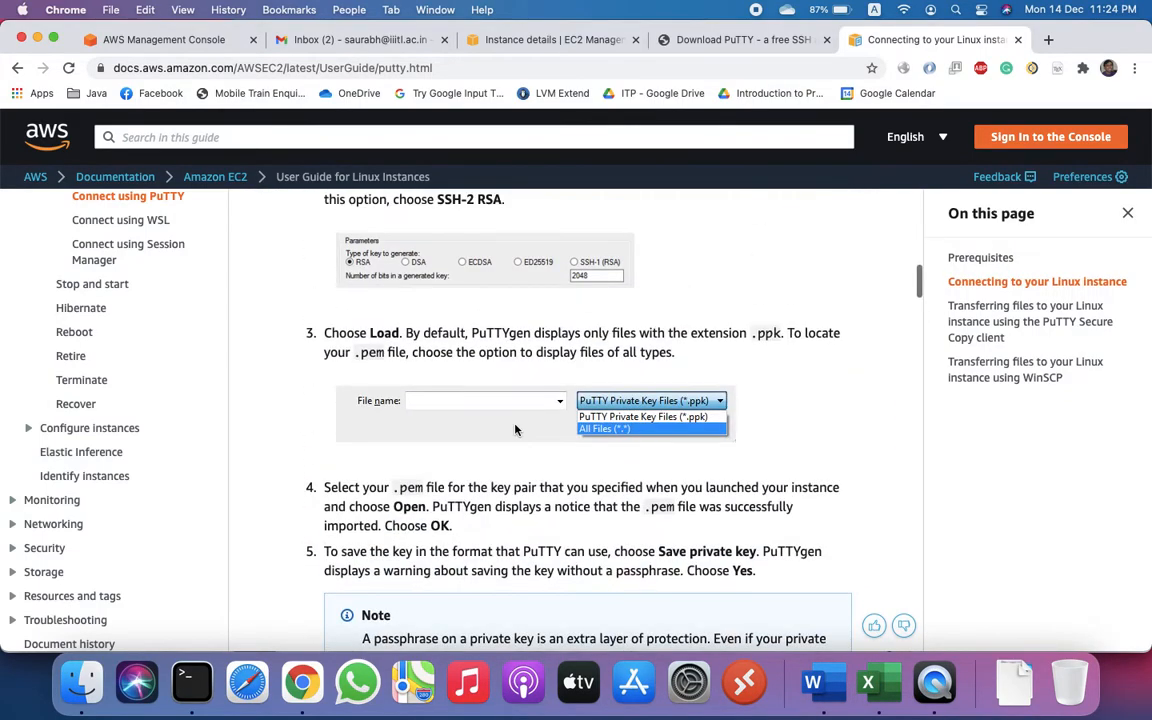
pyautogui.scroll(5, 515, 428)
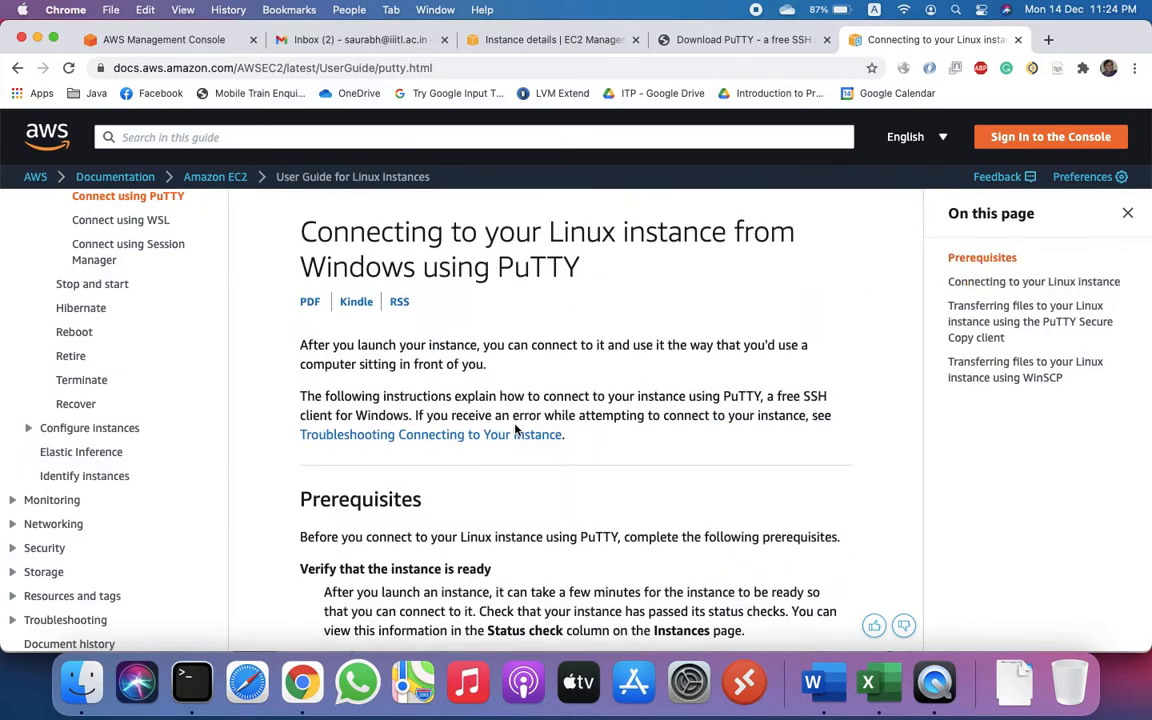